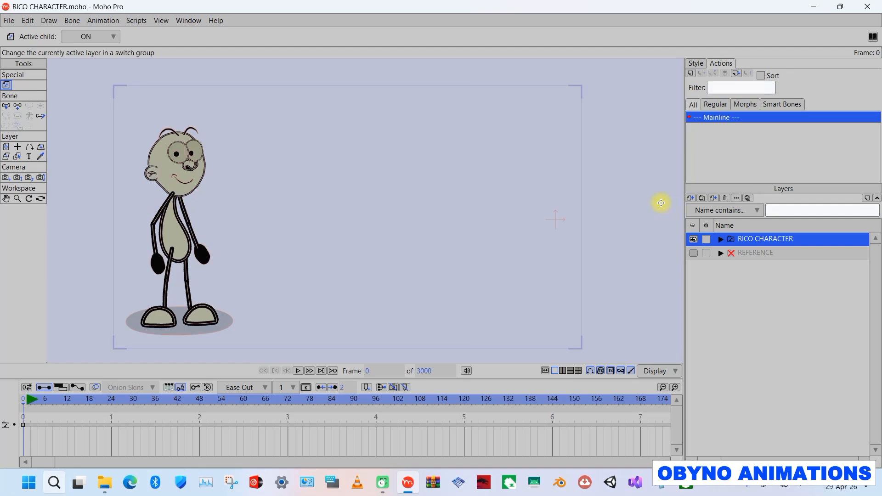
- Add a new vector layer named "background" above the RICO CHARACTER layer
{"action": "left_click", "coordinate": [690, 198]}
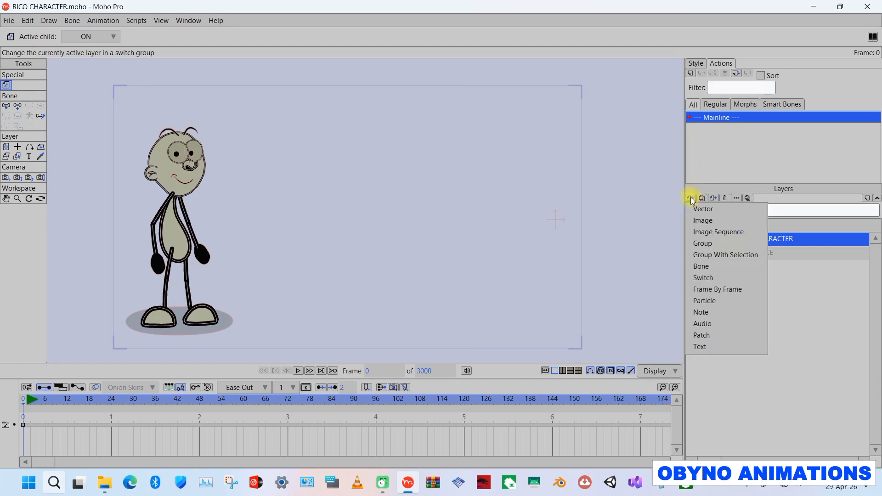
{"action": "left_click", "coordinate": [703, 209]}
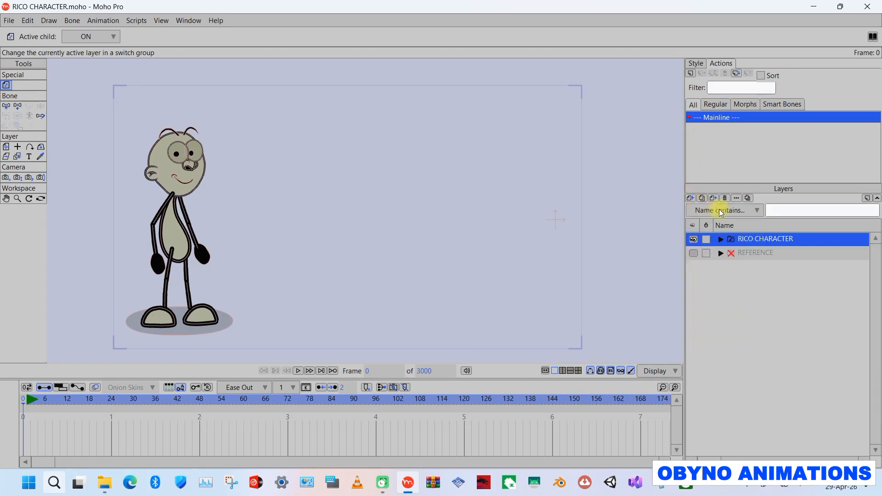
{"action": "double_click", "coordinate": [756, 238]}
{"action": "type", "text": "backgr"}
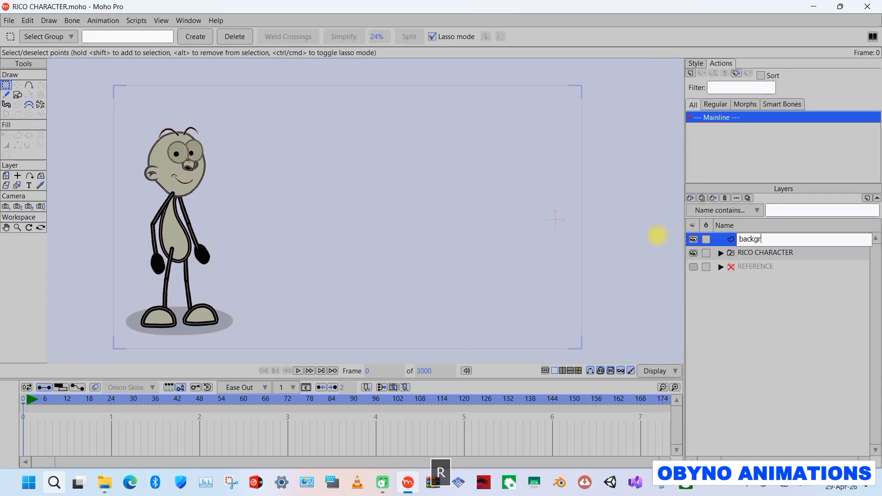
{"action": "key", "text": "Return"}
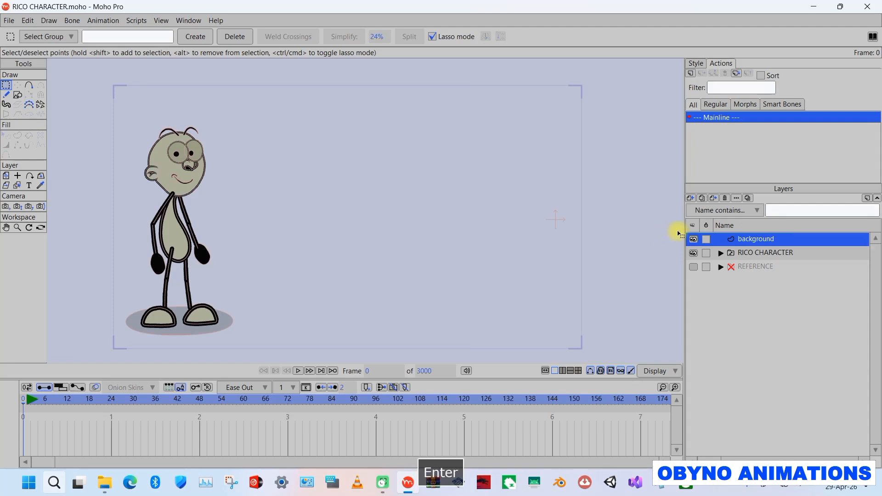
- Draw a filled rectangle behind most of the camera frame and move the background layer below RICO CHARACTER
{"action": "left_click", "coordinate": [20, 96]}
{"action": "mouse_move", "coordinate": [79, 68]}
{"action": "left_mouse_down"}
{"action": "mouse_move", "coordinate": [246, 112]}
{"action": "mouse_move", "coordinate": [540, 299]}
{"action": "mouse_move", "coordinate": [569, 362]}
{"action": "left_mouse_up"}
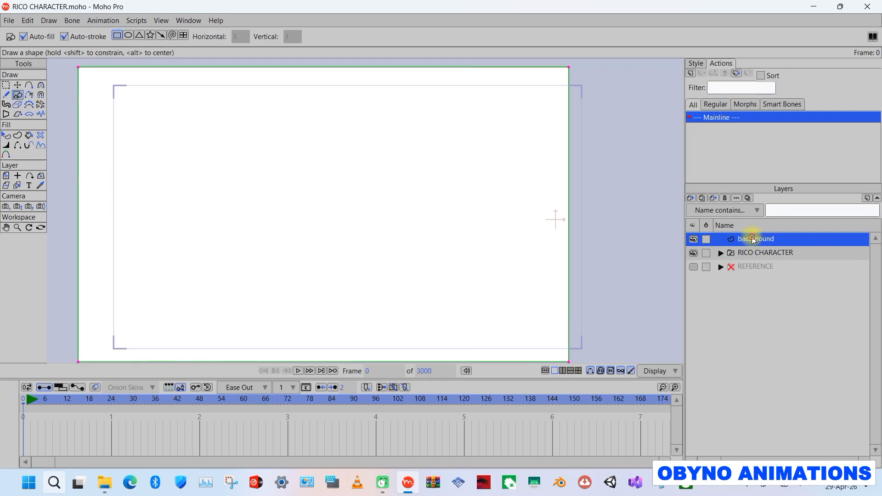
{"action": "left_click_drag", "start_coordinate": [755, 261], "coordinate": [752, 260]}
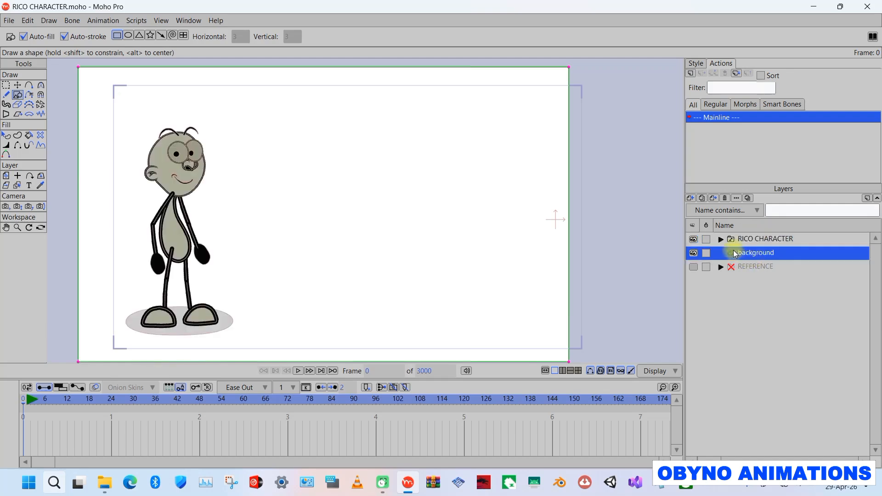
- Recolour the background rectangle's fill, trying grey-green 666D5B before settling on a bright yellowish green
{"action": "left_click", "coordinate": [6, 135]}
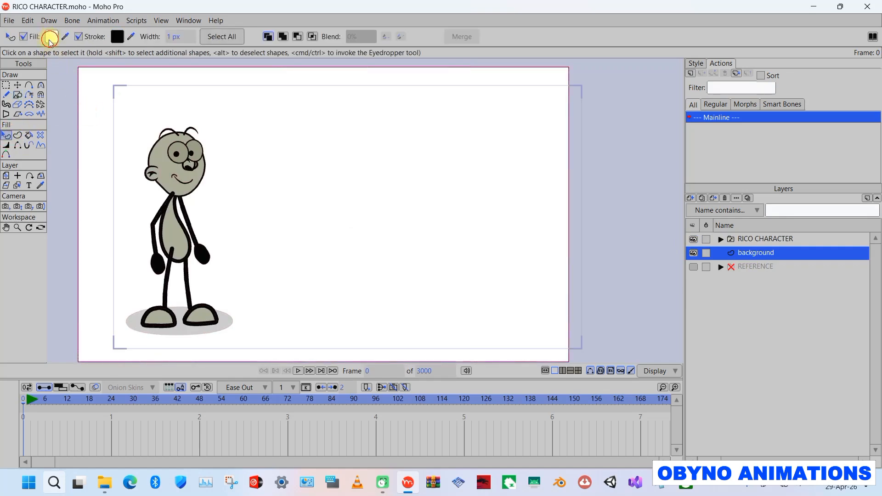
{"action": "left_click", "coordinate": [50, 37]}
{"action": "left_click", "coordinate": [565, 292]}
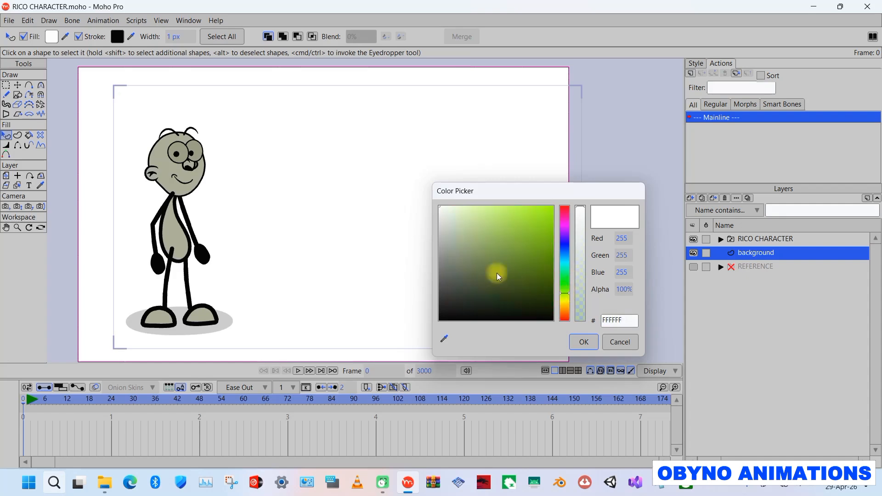
{"action": "left_click", "coordinate": [459, 268]}
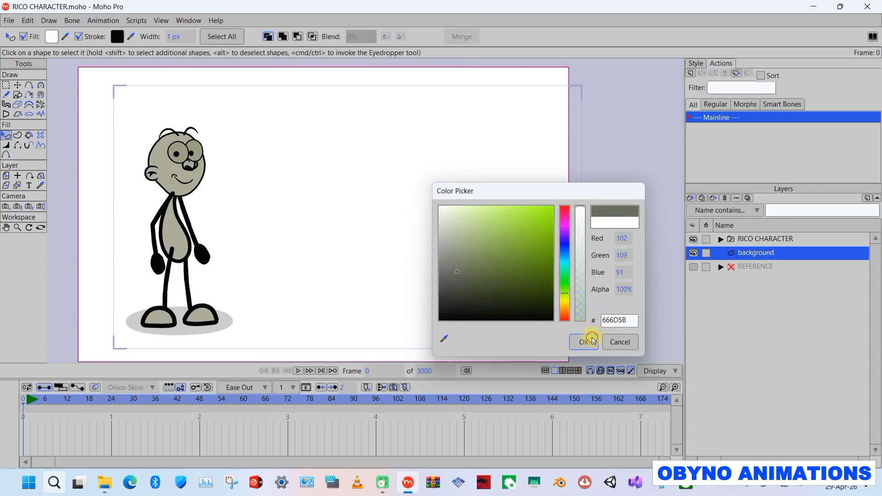
{"action": "left_click", "coordinate": [584, 342]}
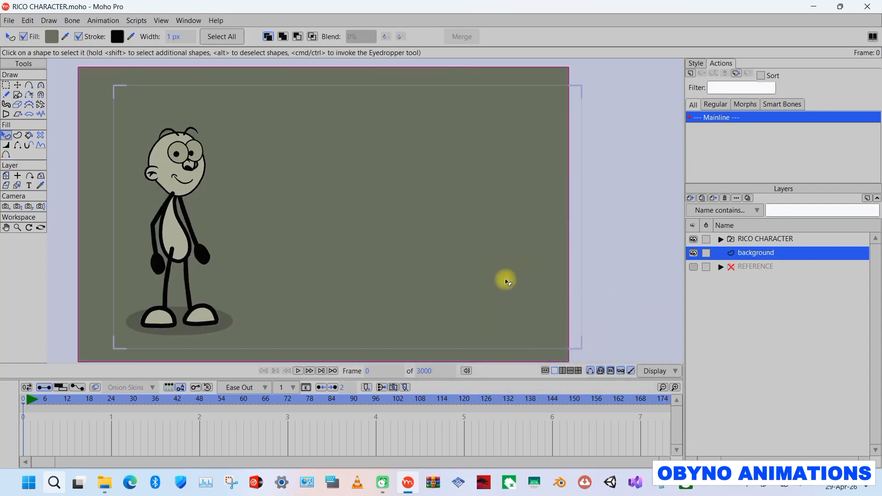
{"action": "left_click", "coordinate": [50, 38]}
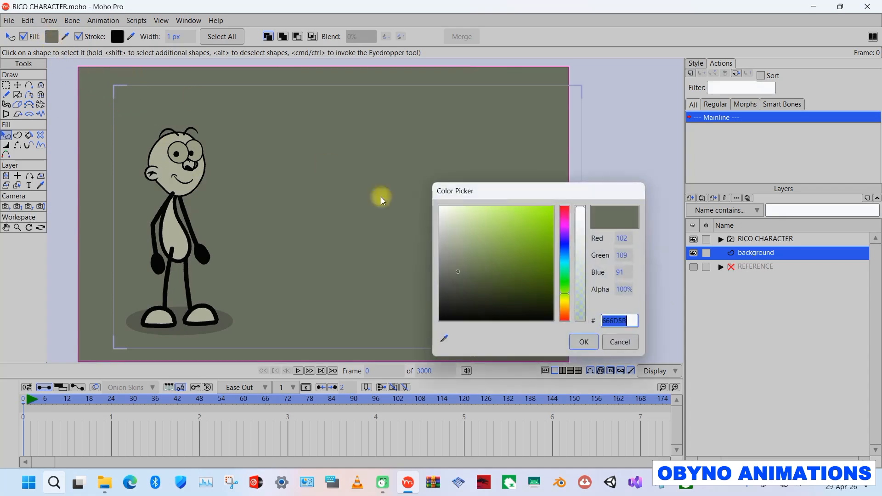
{"action": "mouse_move", "coordinate": [460, 262]}
{"action": "left_mouse_down"}
{"action": "mouse_move", "coordinate": [490, 235]}
{"action": "mouse_move", "coordinate": [498, 247]}
{"action": "left_mouse_up"}
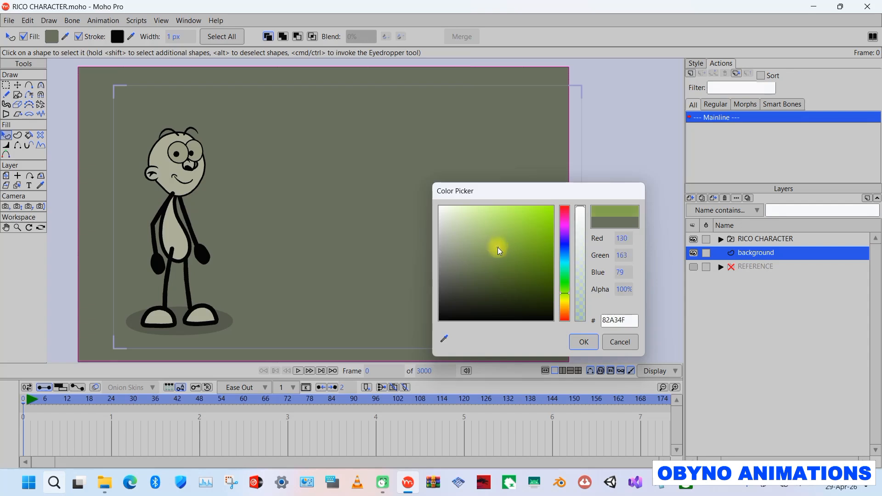
{"action": "left_click", "coordinate": [518, 229]}
{"action": "left_click", "coordinate": [583, 343]}
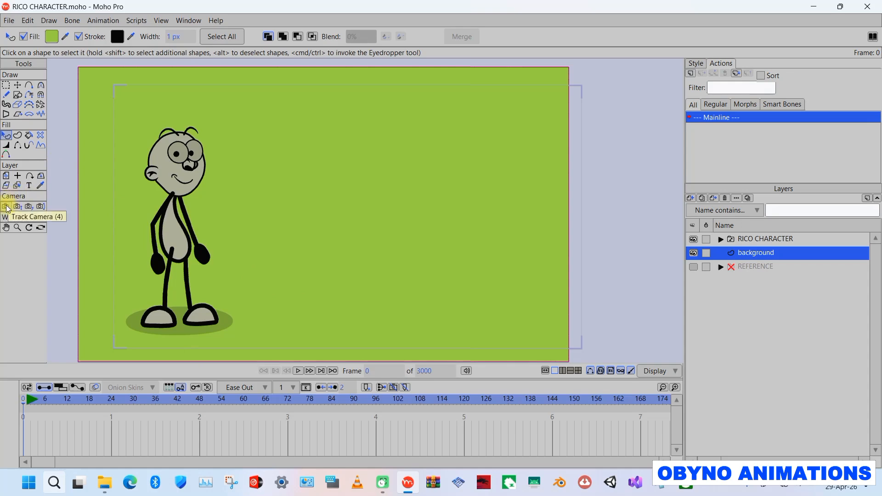
- Try panning the camera sideways by about 17.9°
{"action": "left_click", "coordinate": [41, 207]}
{"action": "left_click_drag", "start_coordinate": [207, 223], "coordinate": [312, 233]}
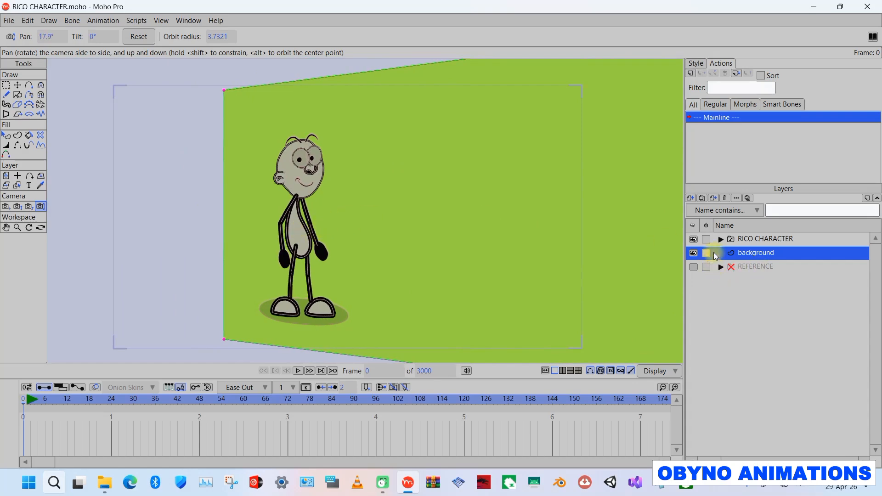
- Enlarge the background rectangle so it extends well beyond the camera frame on every side
{"action": "left_click", "coordinate": [17, 85]}
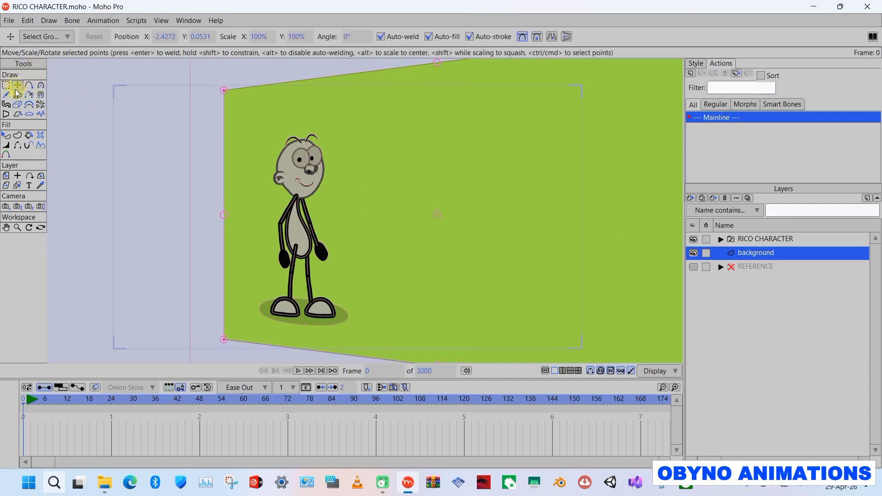
{"action": "left_click_drag", "start_coordinate": [224, 213], "coordinate": [48, 189]}
{"action": "key", "text": "ctrl+alt+equal"}
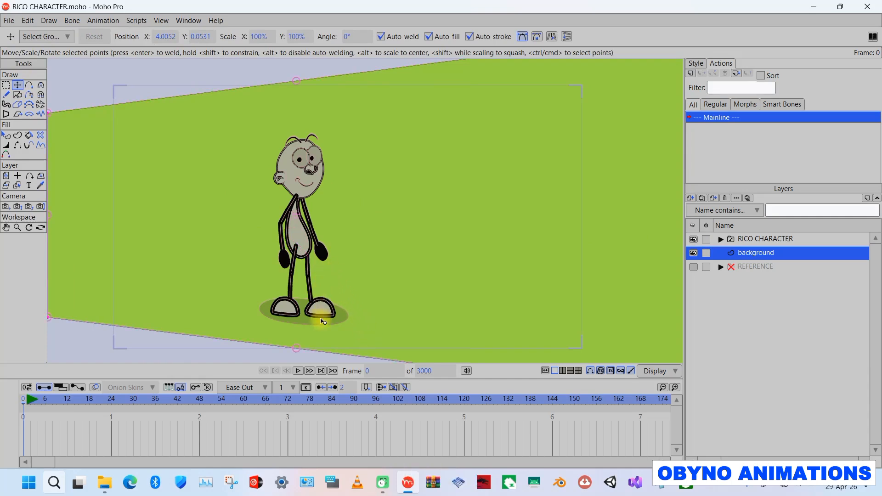
{"action": "scroll", "coordinate": [326, 314], "scroll_direction": "down", "scroll_amount": 2}
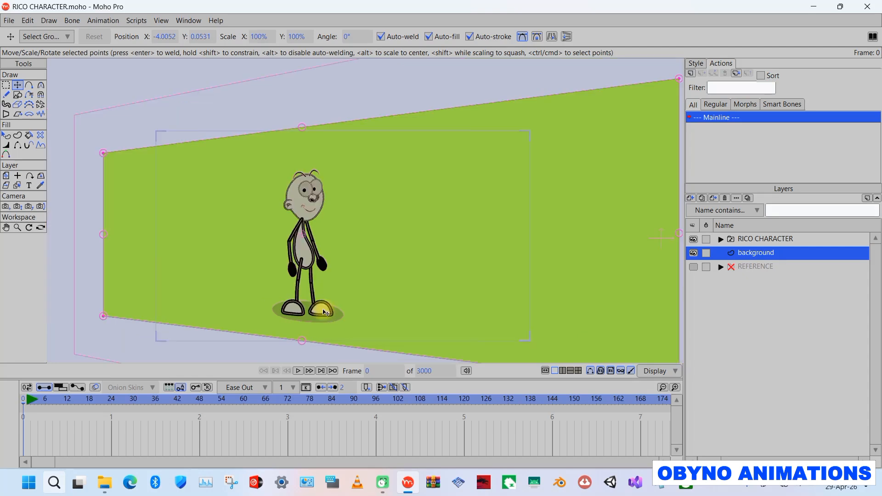
{"action": "scroll", "coordinate": [341, 301], "scroll_direction": "down", "scroll_amount": 1}
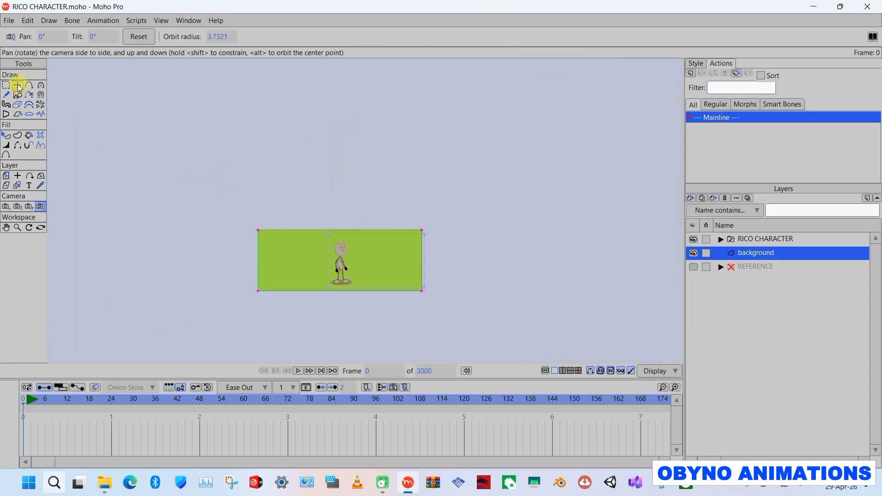
{"action": "left_click", "coordinate": [18, 86]}
{"action": "mouse_move", "coordinate": [424, 293]}
{"action": "left_mouse_down"}
{"action": "mouse_move", "coordinate": [478, 339]}
{"action": "mouse_move", "coordinate": [437, 282]}
{"action": "left_mouse_up"}
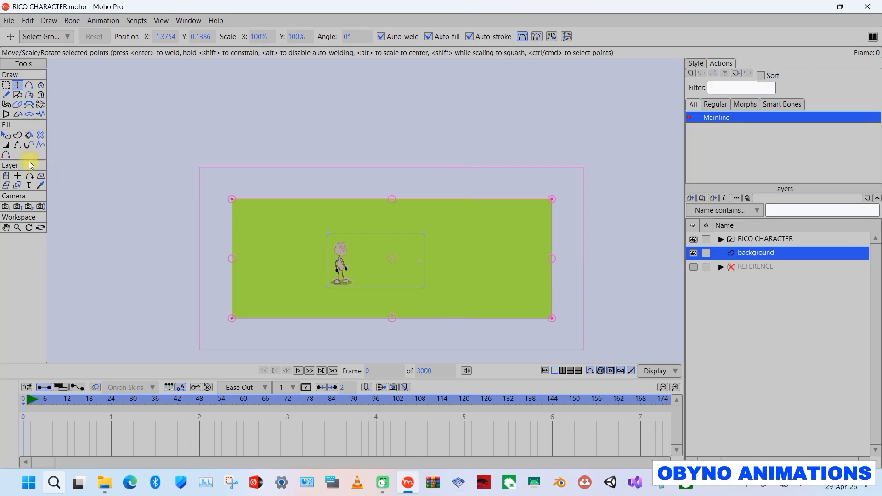
- Try panning the camera about 20.8° with a -2.4° tilt, and reset its pan and tilt
{"action": "left_click", "coordinate": [41, 206]}
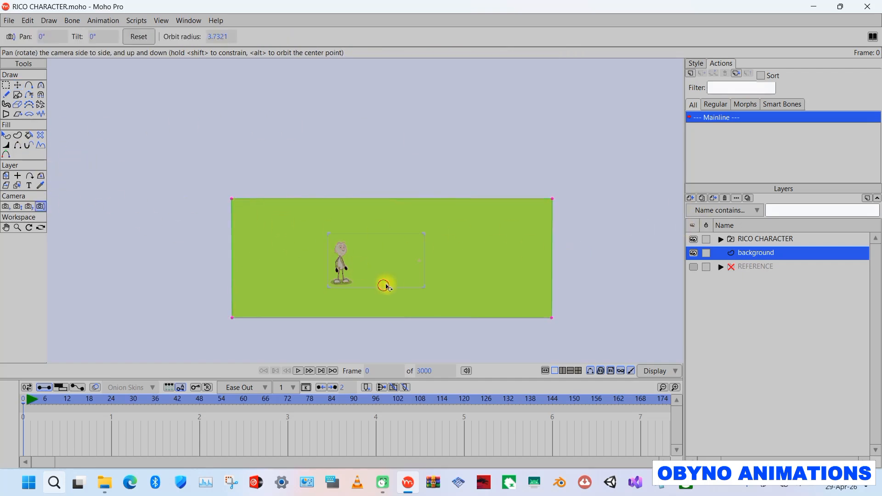
{"action": "left_click_drag", "start_coordinate": [387, 288], "coordinate": [365, 273]}
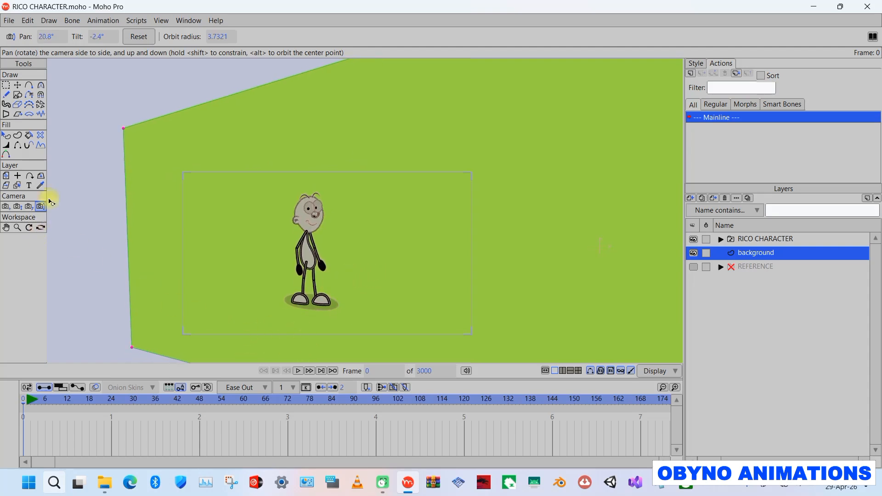
{"action": "left_click", "coordinate": [133, 35]}
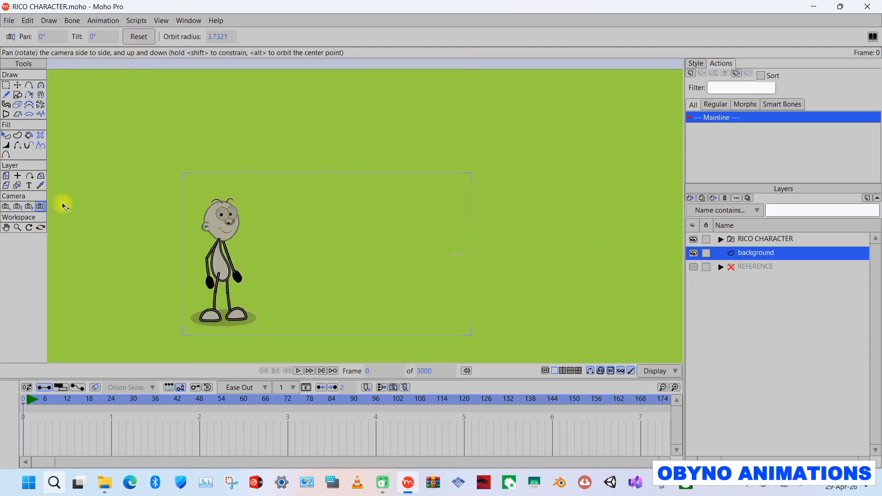
- Track the camera sideways to about X -3.77, Y -0.06, bringing the full character near the frame's centre
{"action": "left_click", "coordinate": [6, 206]}
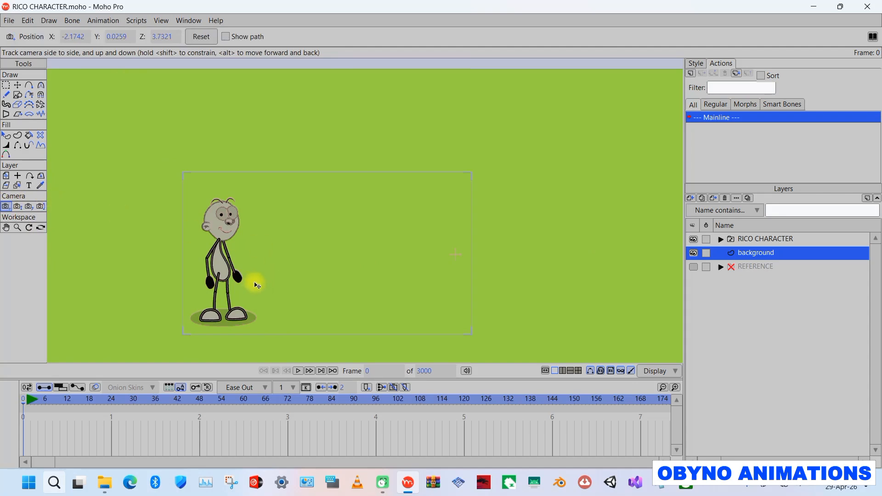
{"action": "left_click_drag", "start_coordinate": [256, 287], "coordinate": [380, 280]}
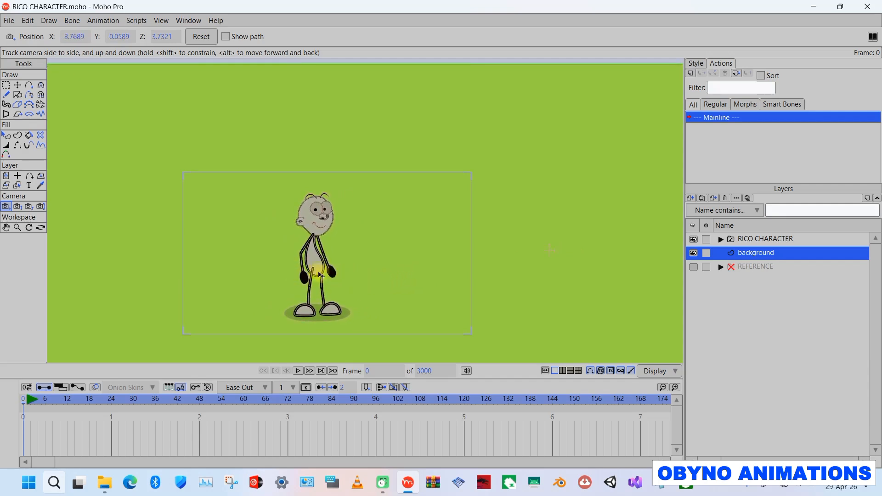
{"action": "scroll", "coordinate": [321, 296], "scroll_direction": "up", "scroll_amount": 3}
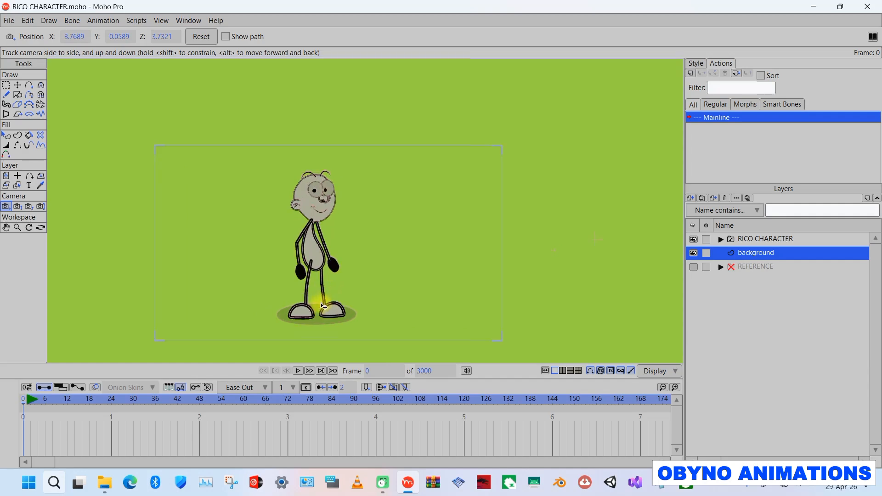
- Render a preview of the full-body shot at frame 0 and save it as a PNG image
{"action": "left_click", "coordinate": [28, 21]}
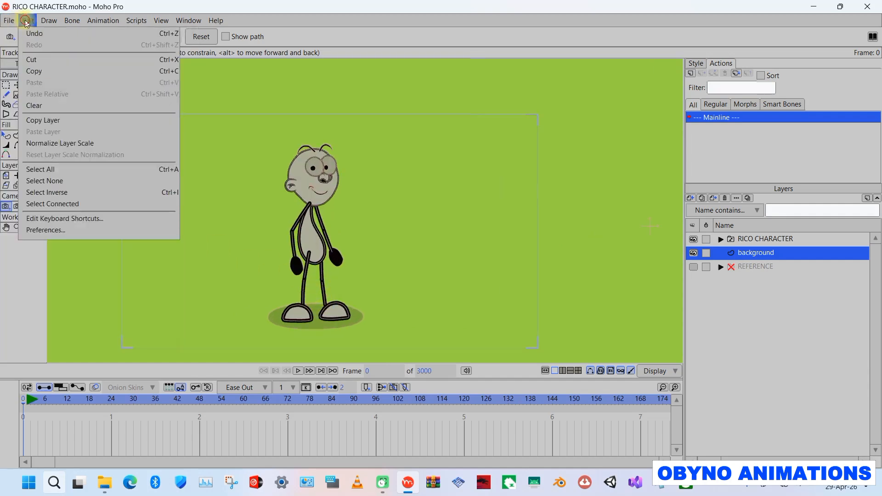
{"action": "mouse_move", "coordinate": [10, 20]}
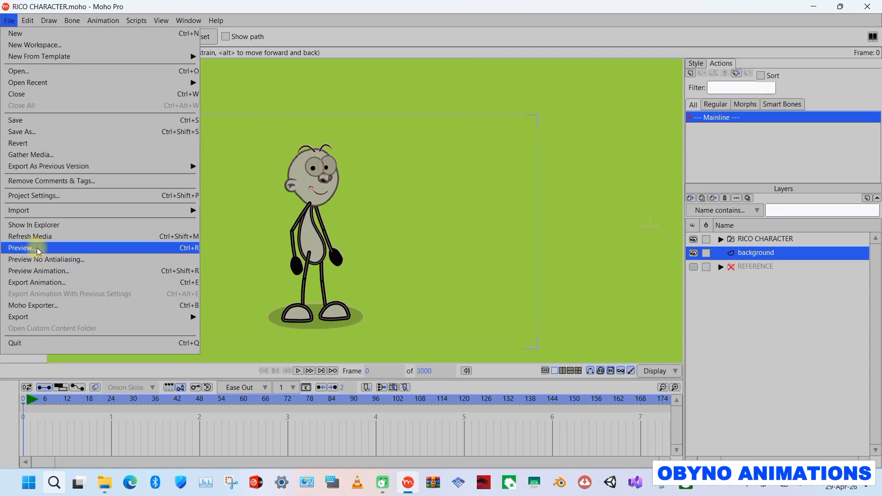
{"action": "left_click", "coordinate": [59, 249]}
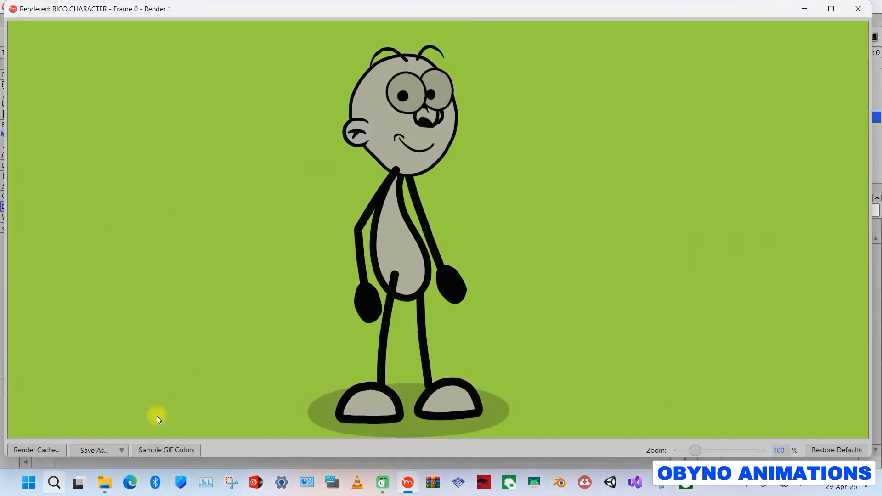
{"action": "left_click", "coordinate": [98, 448]}
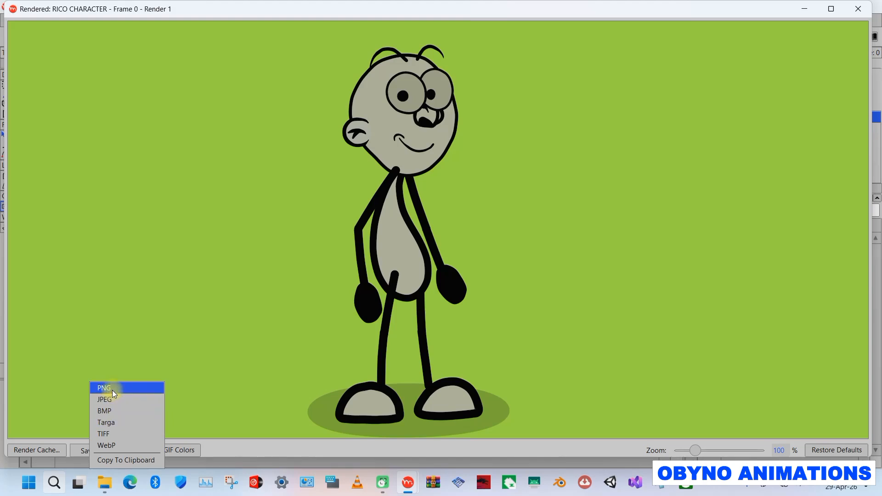
{"action": "left_click", "coordinate": [112, 390]}
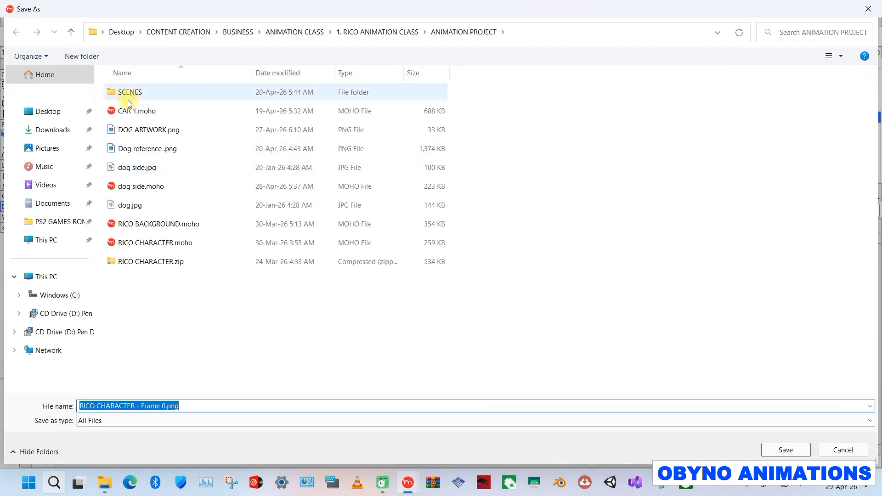
{"action": "key", "text": "Return"}
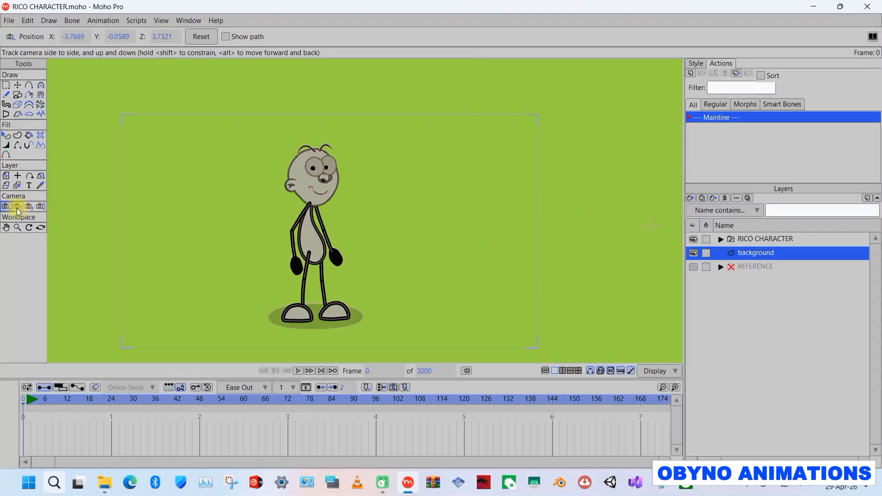
- Zoom the camera to about a 20.3° field of view and track it to about X -3.91, Y 0.40 for a medium shot
{"action": "left_click", "coordinate": [20, 208]}
{"action": "left_click_drag", "start_coordinate": [309, 217], "coordinate": [483, 300]}
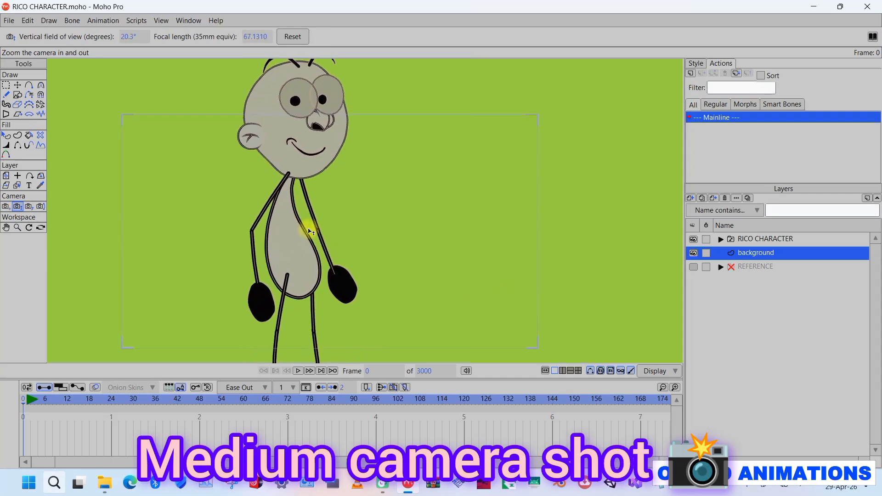
{"action": "left_click", "coordinate": [5, 207]}
{"action": "left_click_drag", "start_coordinate": [330, 183], "coordinate": [345, 237]}
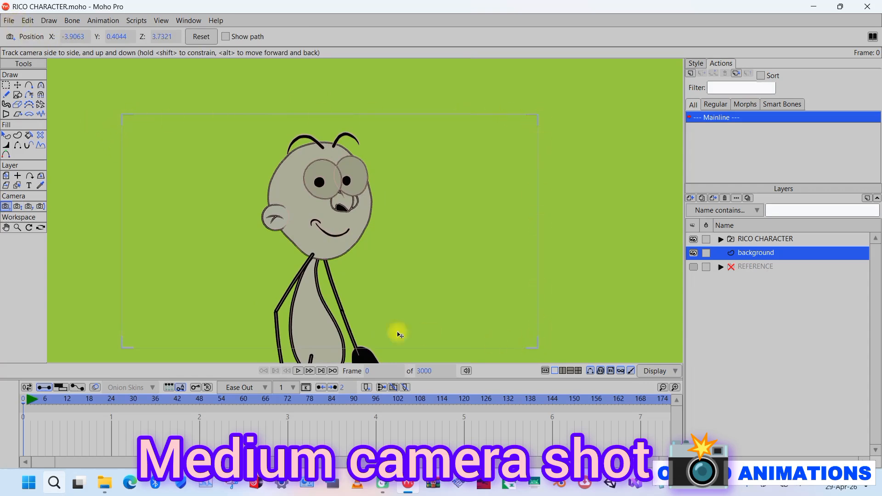
- Show only the output area of the canvas to check the medium shot's framing
{"action": "left_click", "coordinate": [161, 21]}
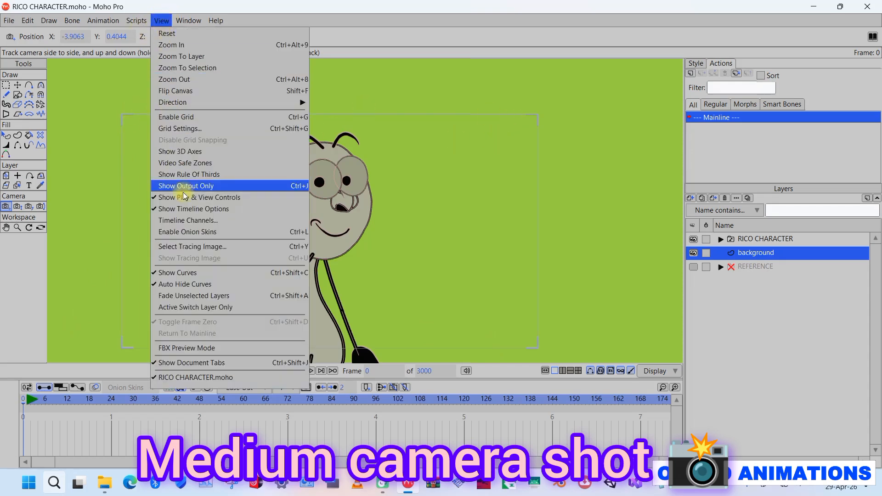
{"action": "left_click", "coordinate": [184, 186]}
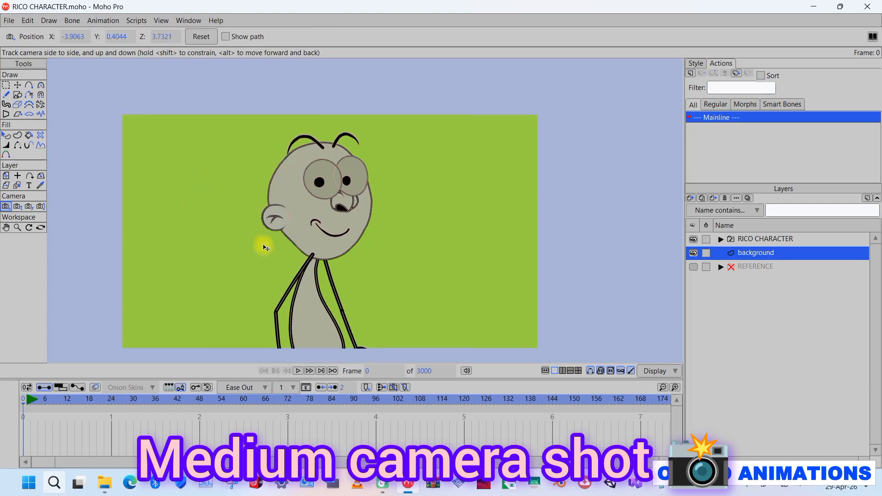
- Render a preview of the medium shot at frame 0 and save it in Downloads as "medium camera shot"
{"action": "left_click_drag", "start_coordinate": [351, 282], "coordinate": [368, 224]}
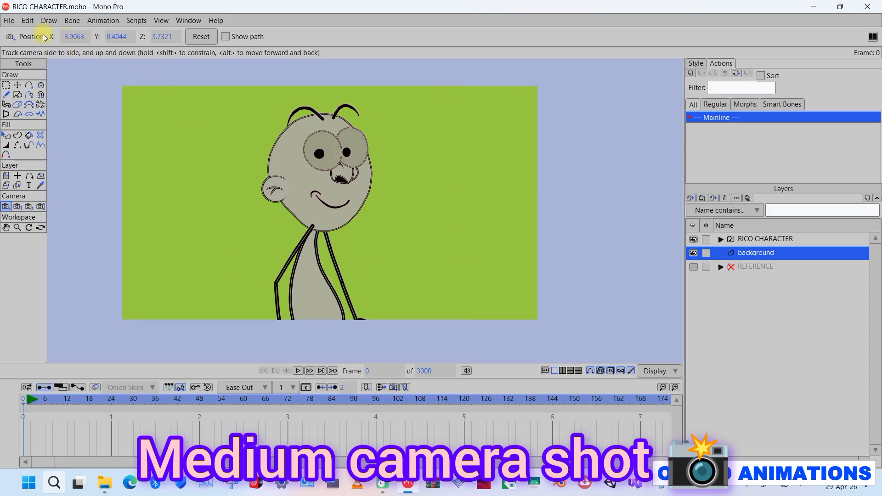
{"action": "left_click", "coordinate": [10, 21]}
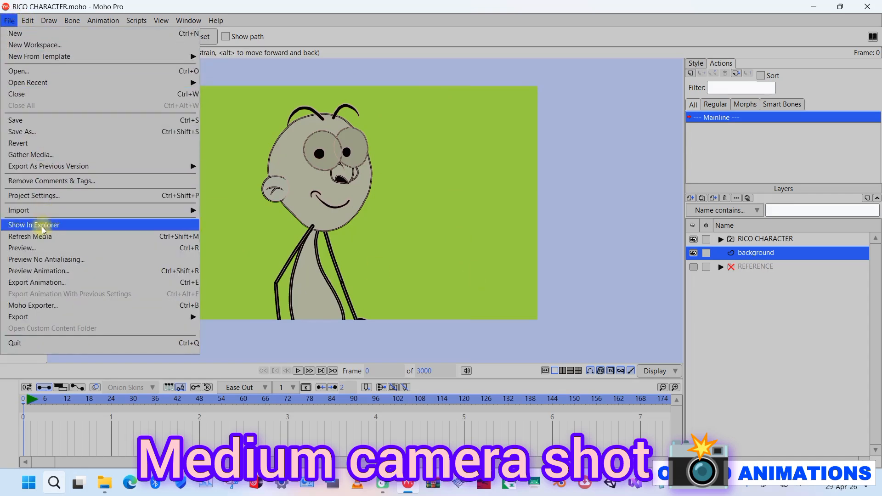
{"action": "left_click", "coordinate": [21, 248]}
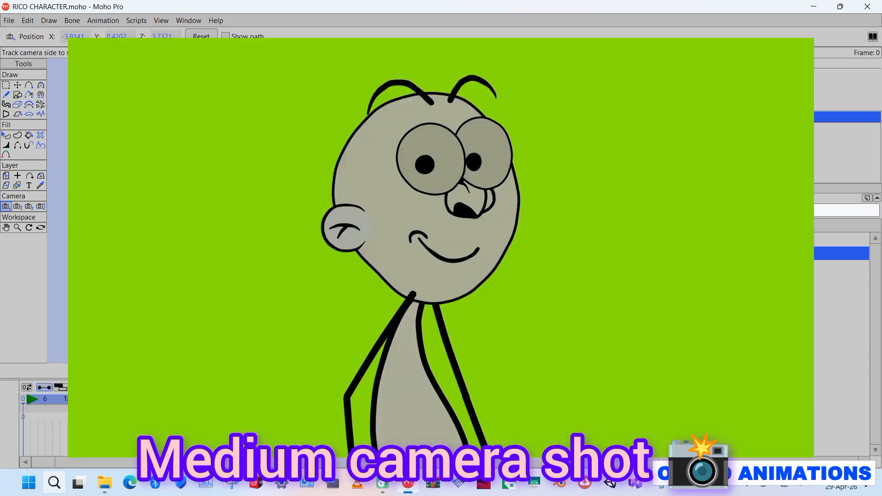
{"action": "left_click", "coordinate": [10, 20]}
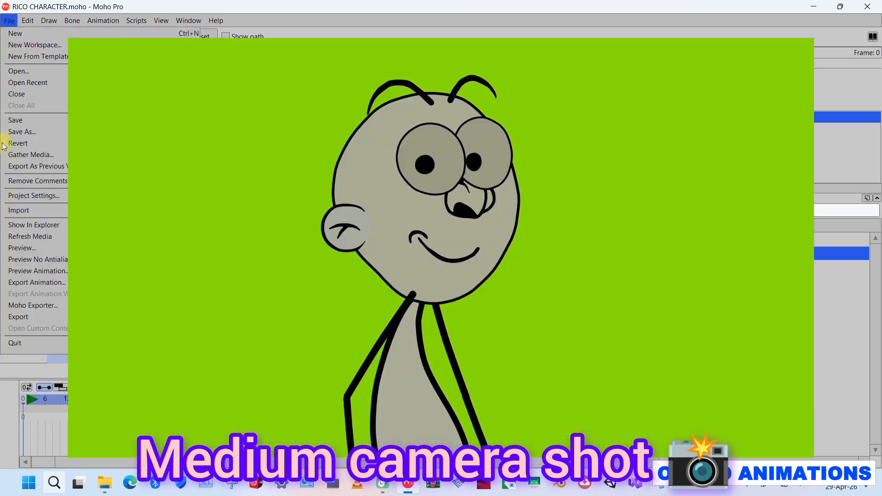
{"action": "left_click", "coordinate": [29, 249]}
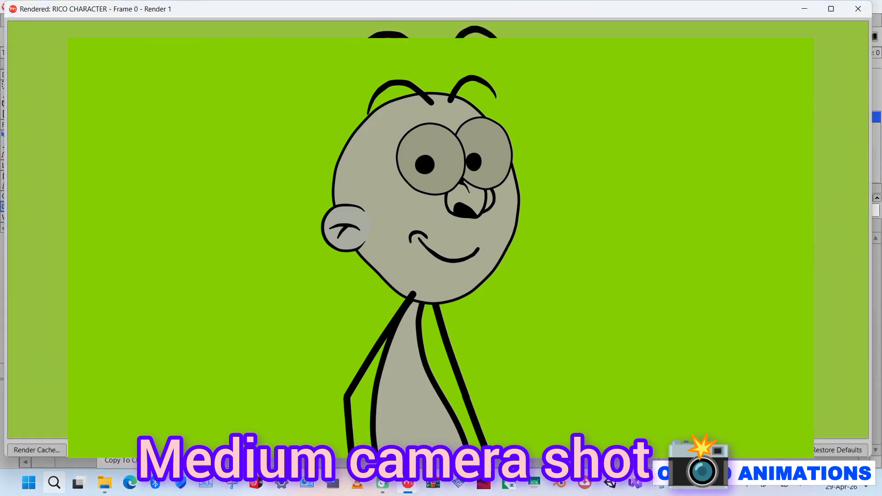
{"action": "left_click", "coordinate": [46, 130]}
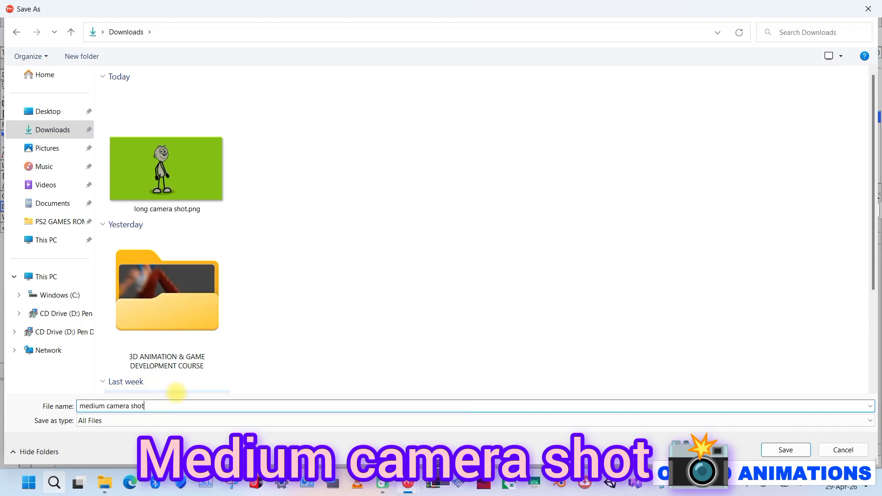
{"action": "left_click", "coordinate": [781, 450]}
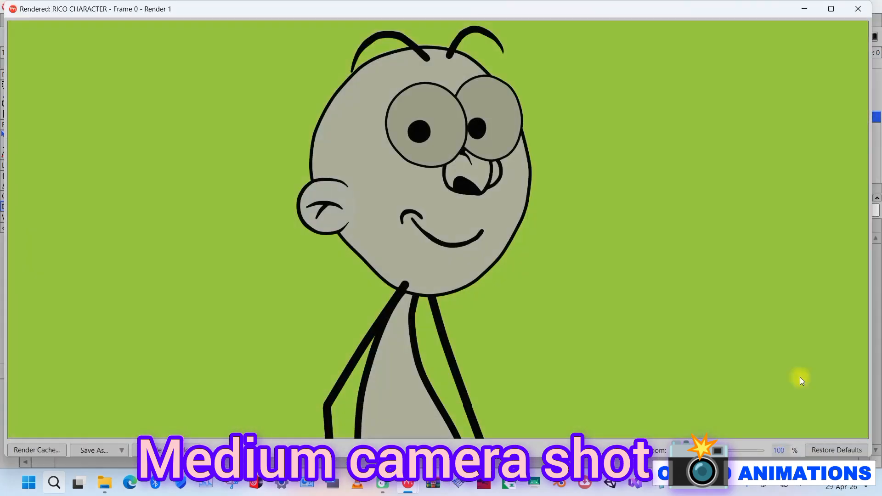
{"action": "left_click", "coordinate": [858, 9]}
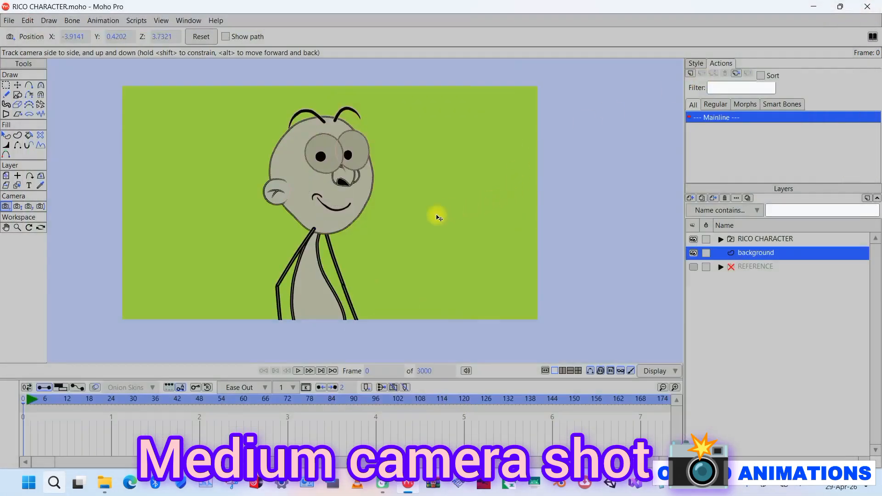
- Track the camera to about X -3.91, Y 0.58 and zoom it to about a 12.7° field of view to frame the head
{"action": "left_click", "coordinate": [20, 207]}
{"action": "left_click_drag", "start_coordinate": [339, 197], "coordinate": [371, 238]}
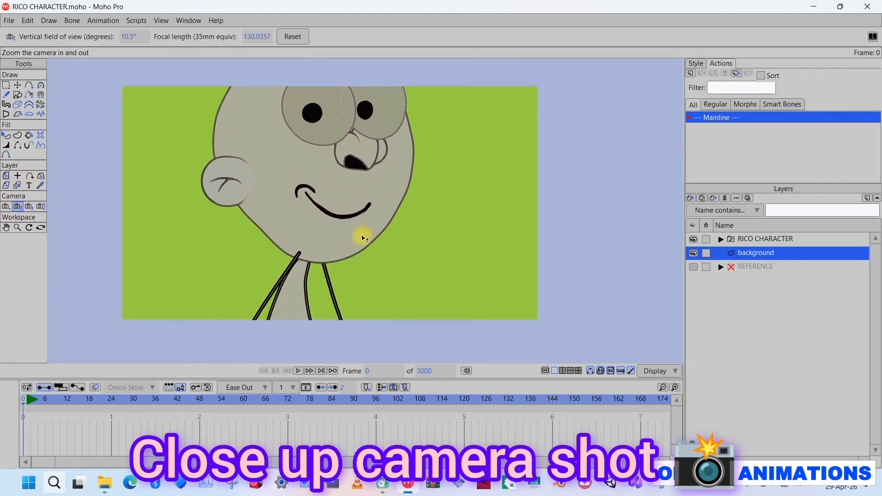
{"action": "left_click_drag", "start_coordinate": [301, 194], "coordinate": [351, 205]}
{"action": "left_click", "coordinate": [6, 207]}
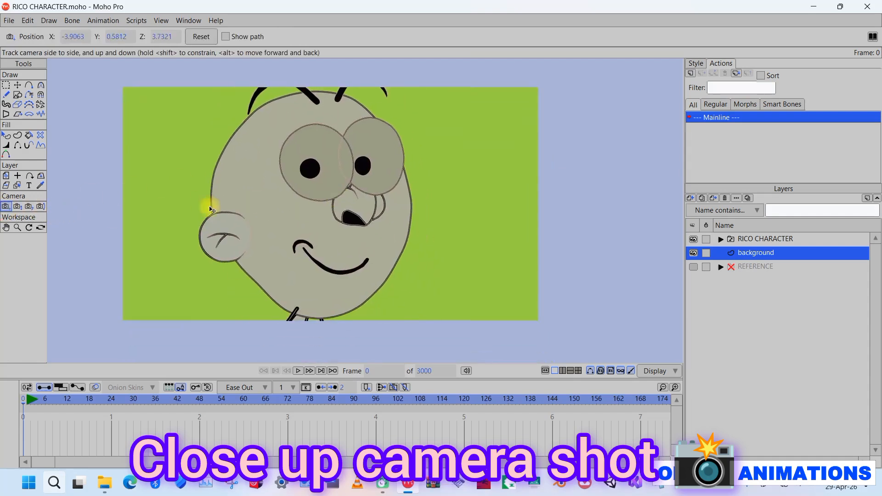
{"action": "left_click", "coordinate": [17, 206]}
{"action": "left_click_drag", "start_coordinate": [287, 236], "coordinate": [163, 203]}
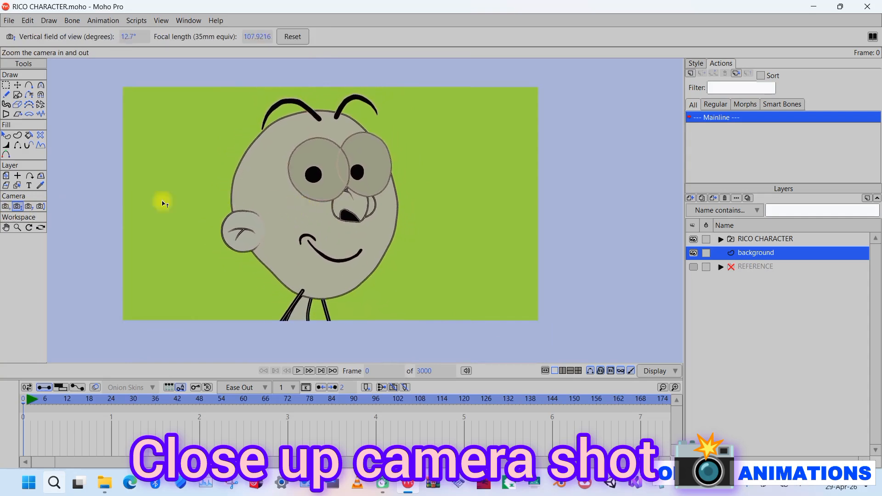
- Zoom the camera out slightly and track it to about X -3.94, Y 0.54 for a close-up of the head and neck
{"action": "left_click", "coordinate": [7, 210]}
{"action": "left_click_drag", "start_coordinate": [289, 224], "coordinate": [322, 223]}
{"action": "left_click", "coordinate": [17, 207]}
{"action": "left_click", "coordinate": [5, 206]}
{"action": "left_click_drag", "start_coordinate": [257, 198], "coordinate": [303, 201]}
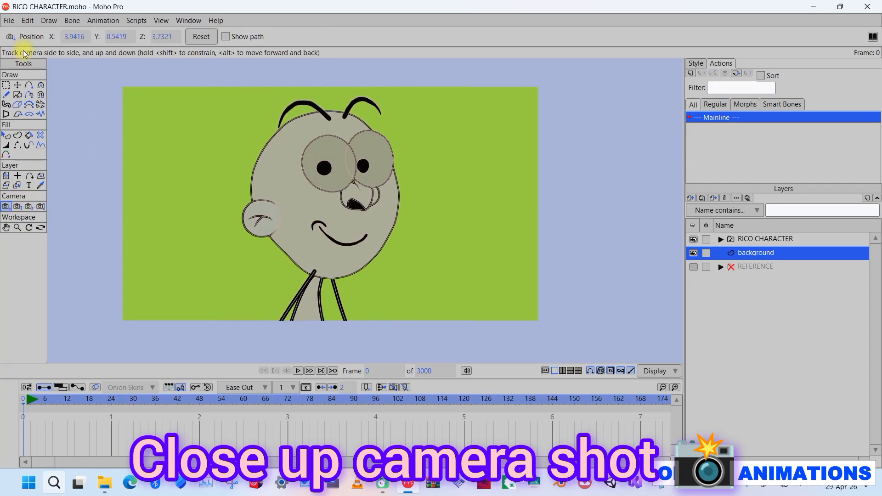
- Render a preview of the close-up shot at frame 0 and save it as a PNG image in Downloads
{"action": "left_click", "coordinate": [10, 21]}
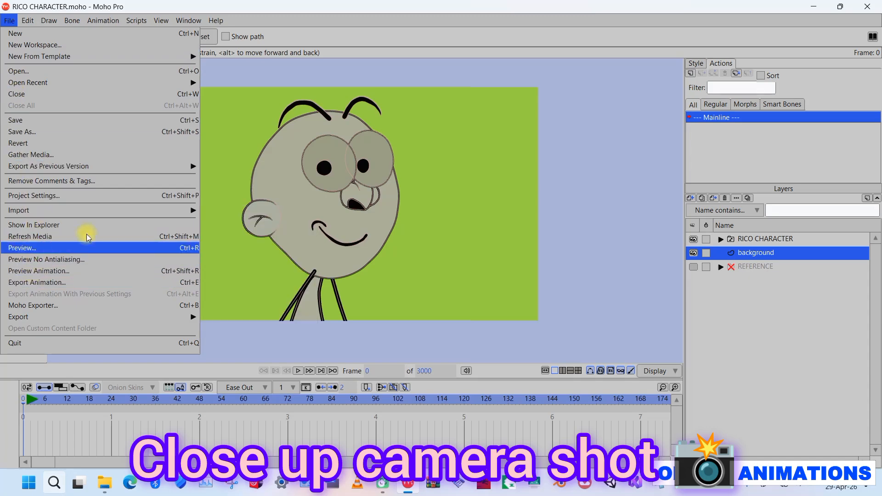
{"action": "left_click", "coordinate": [28, 248]}
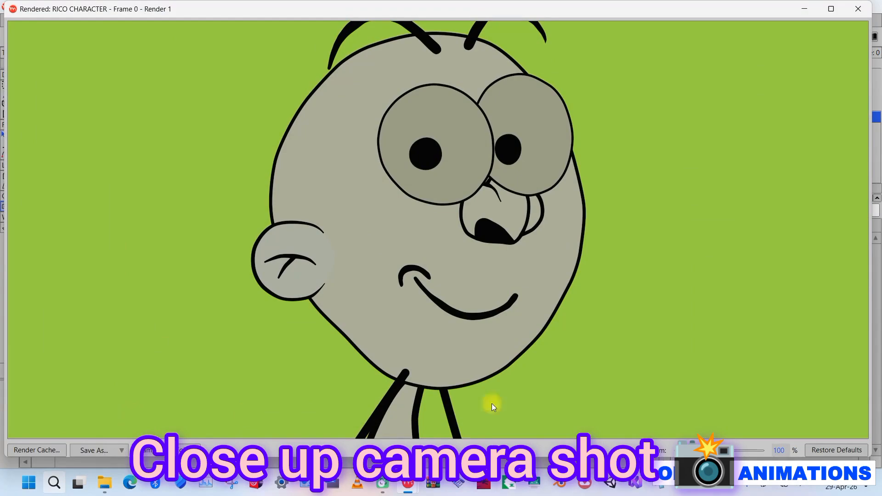
{"action": "scroll", "coordinate": [652, 436], "scroll_direction": "down", "scroll_amount": 4}
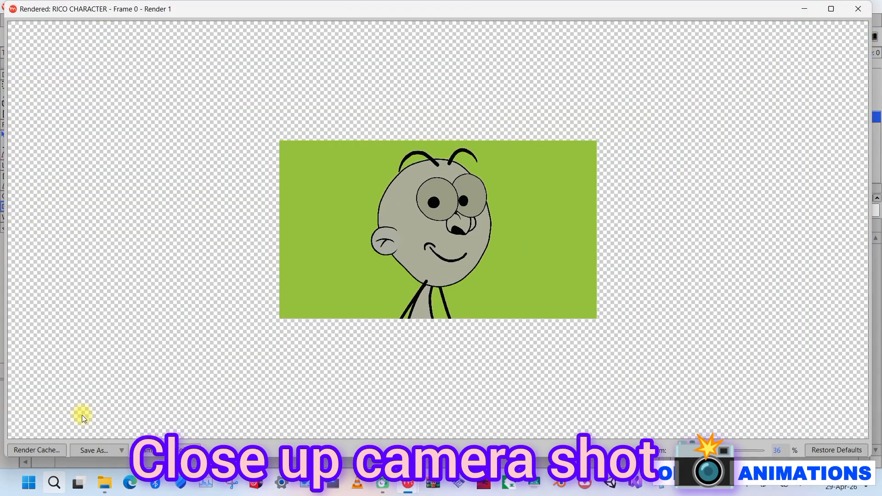
{"action": "left_click", "coordinate": [101, 443]}
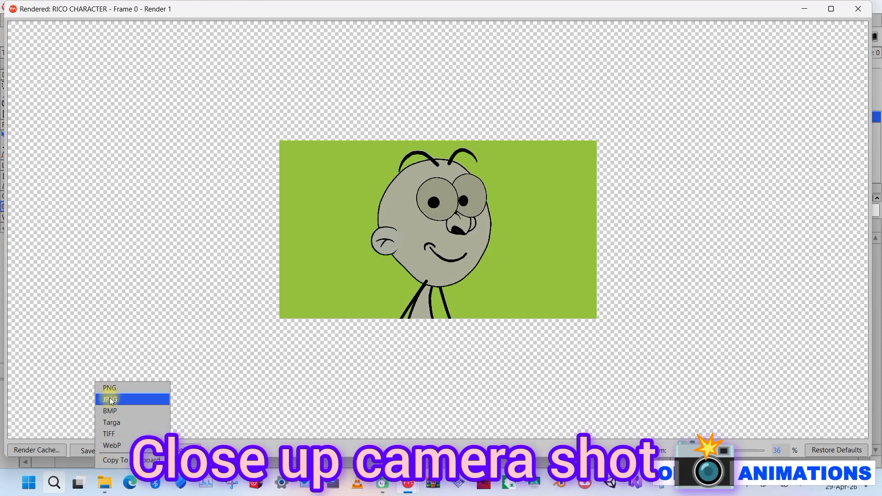
{"action": "left_click", "coordinate": [115, 390]}
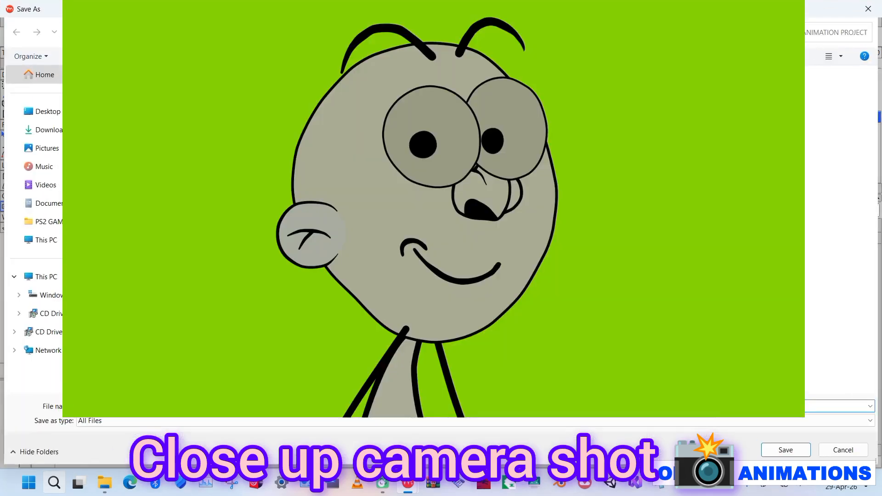
{"action": "left_click", "coordinate": [46, 129]}
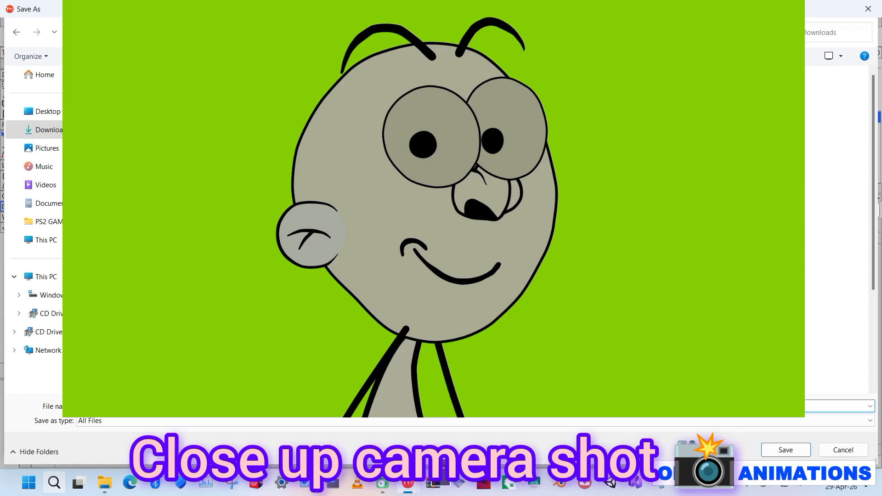
{"action": "left_click", "coordinate": [780, 450]}
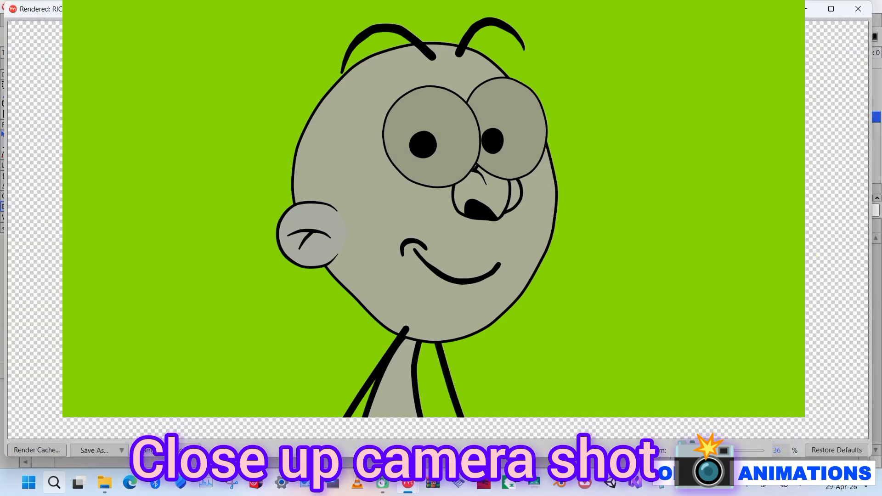
{"action": "left_click", "coordinate": [860, 11]}
- Zoom the camera to about a 5.9° field of view and track it to about X -3.93, Y 0.78 for an extreme close-up of the eyes
{"action": "left_click", "coordinate": [18, 206]}
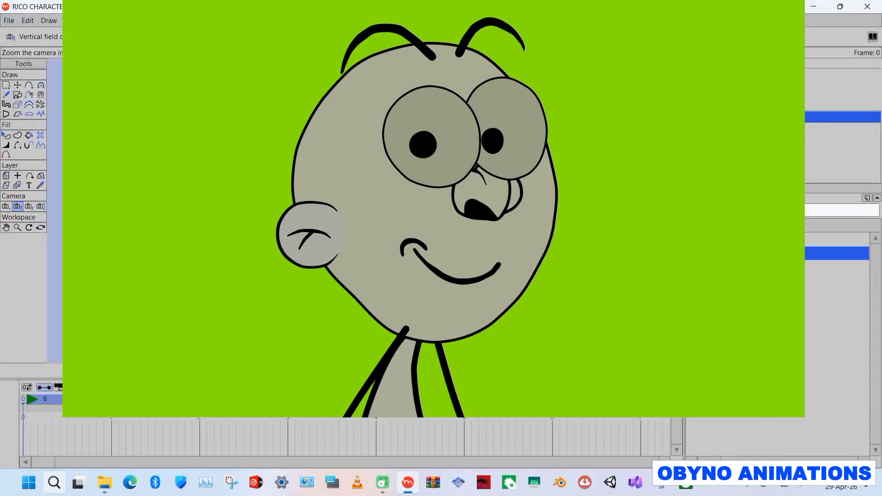
{"action": "left_click", "coordinate": [6, 207]}
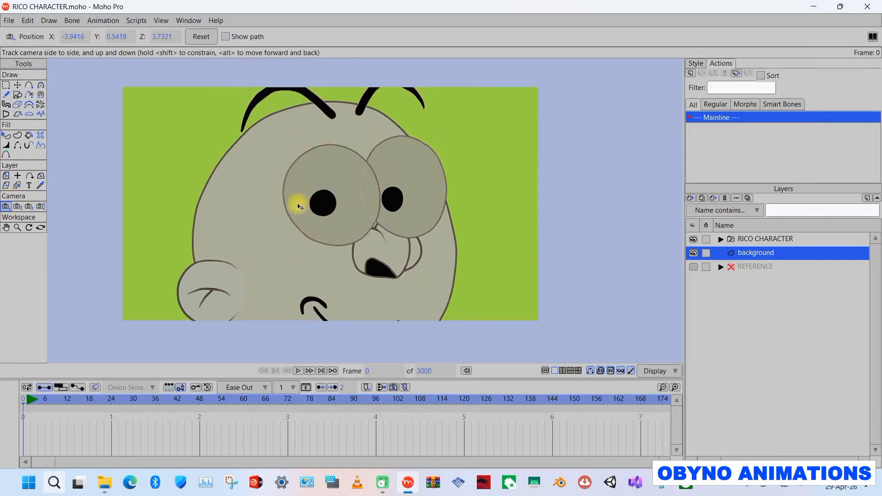
{"action": "left_click", "coordinate": [18, 207]}
{"action": "left_click_drag", "start_coordinate": [359, 223], "coordinate": [324, 249]}
{"action": "left_click", "coordinate": [6, 207]}
{"action": "left_click_drag", "start_coordinate": [275, 201], "coordinate": [274, 214]}
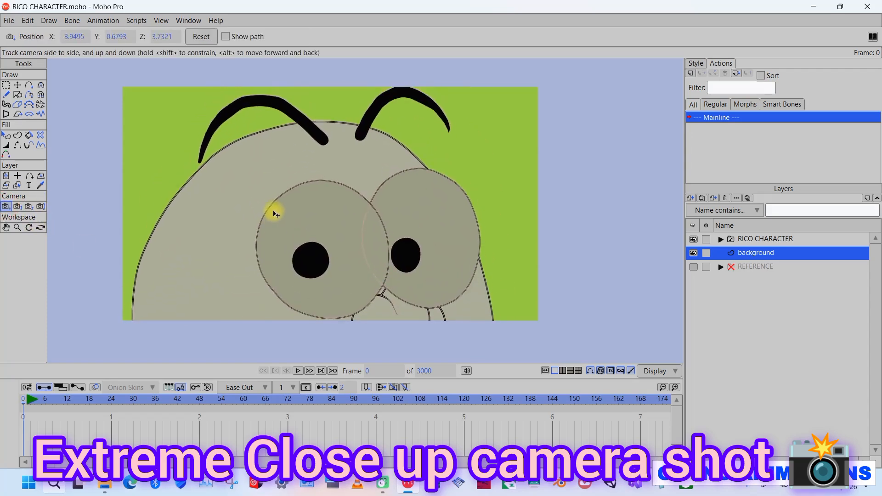
- Render a preview of the extreme close-up at frame 0 and save it as a PNG in Downloads, named after the shot type
{"action": "left_click", "coordinate": [10, 21]}
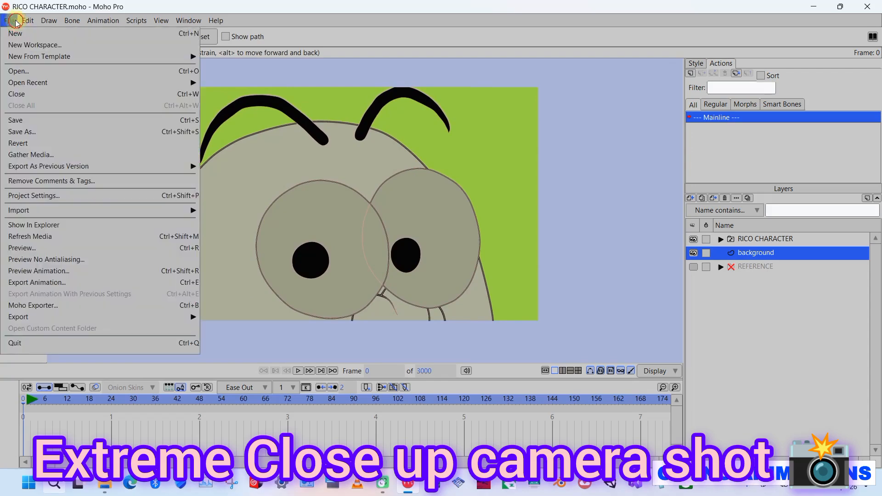
{"action": "left_click", "coordinate": [23, 247]}
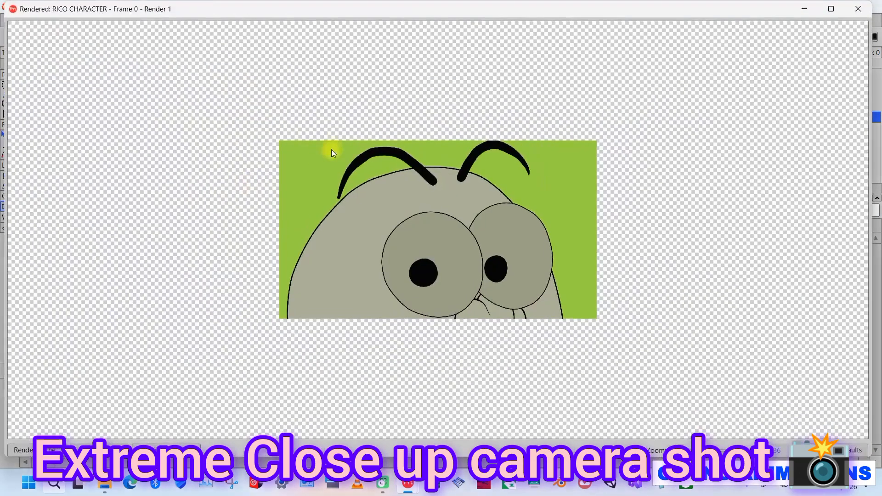
{"action": "left_click", "coordinate": [117, 448]}
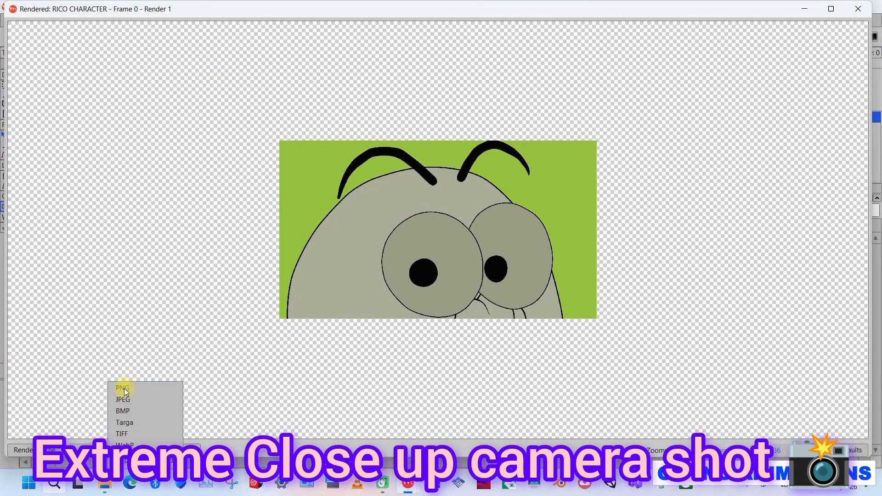
{"action": "left_click", "coordinate": [124, 388]}
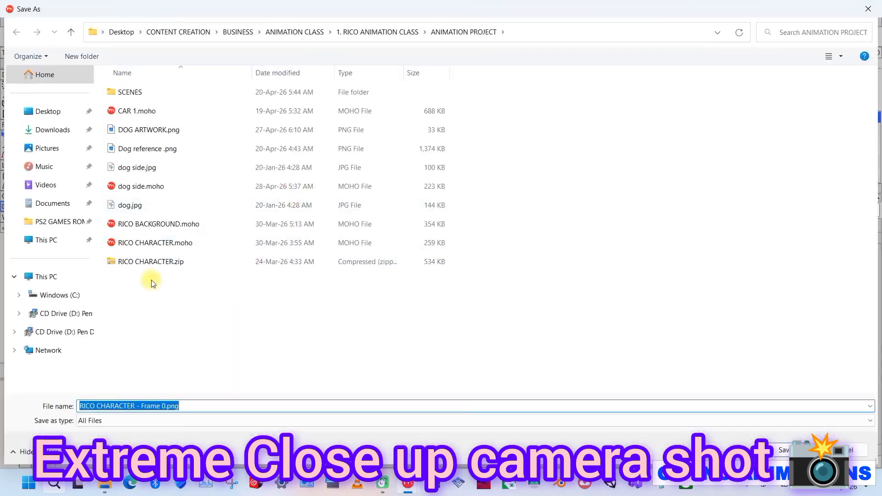
{"action": "left_click", "coordinate": [50, 129]}
{"action": "left_click", "coordinate": [207, 396]}
{"action": "type", "text": "extreme cl"}
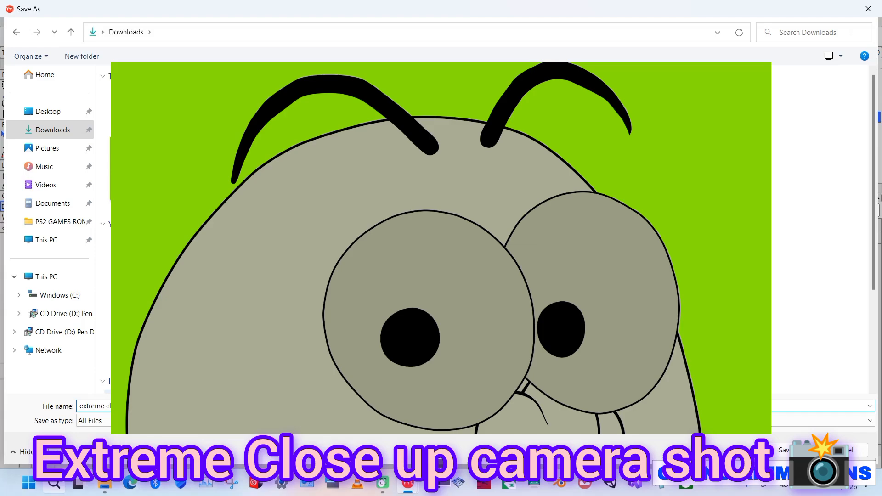
{"action": "key", "text": "Return"}
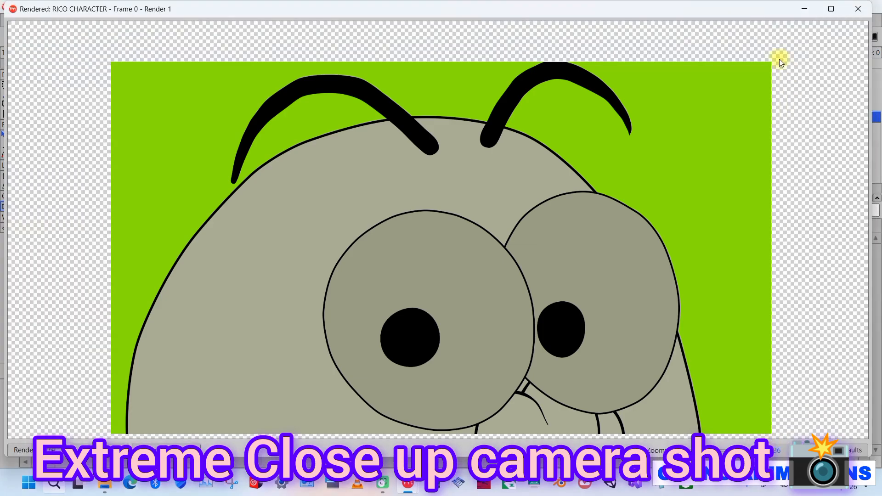
{"action": "left_click", "coordinate": [848, 16]}
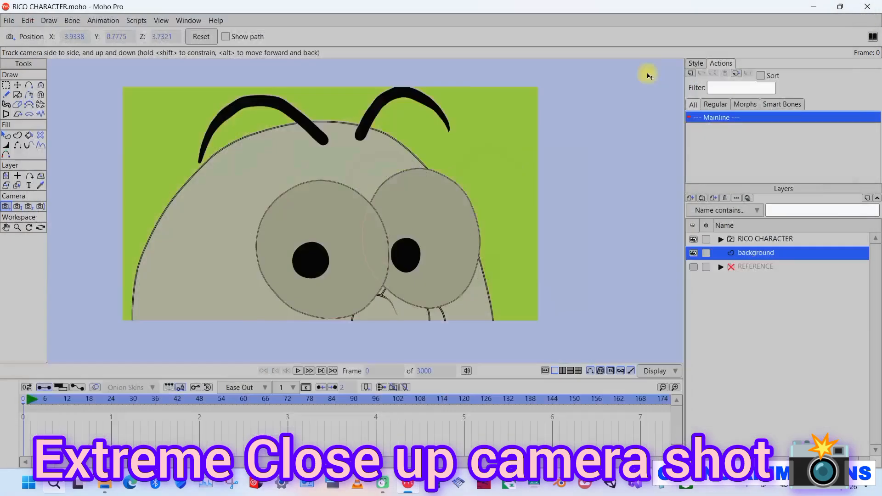
- Zoom the camera out to about a 67.1° field of view for an establishing shot showing the whole character small in the frame
{"action": "left_click", "coordinate": [18, 207]}
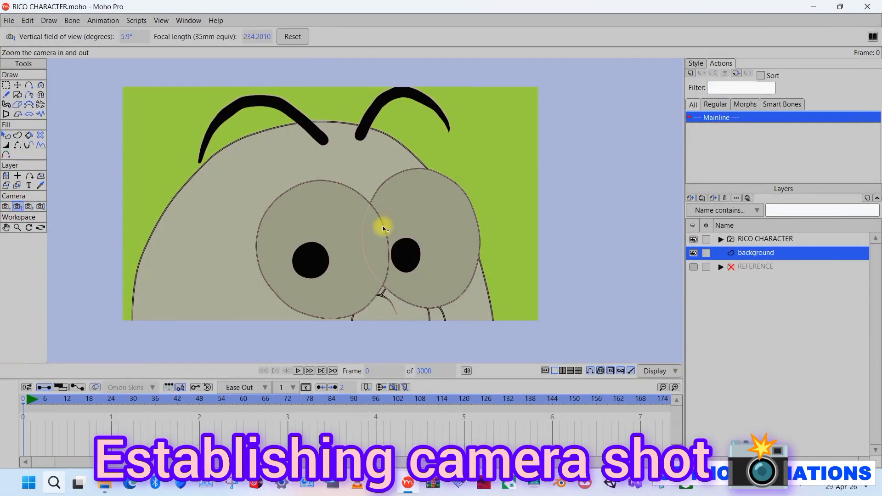
{"action": "left_click_drag", "start_coordinate": [437, 236], "coordinate": [202, 254]}
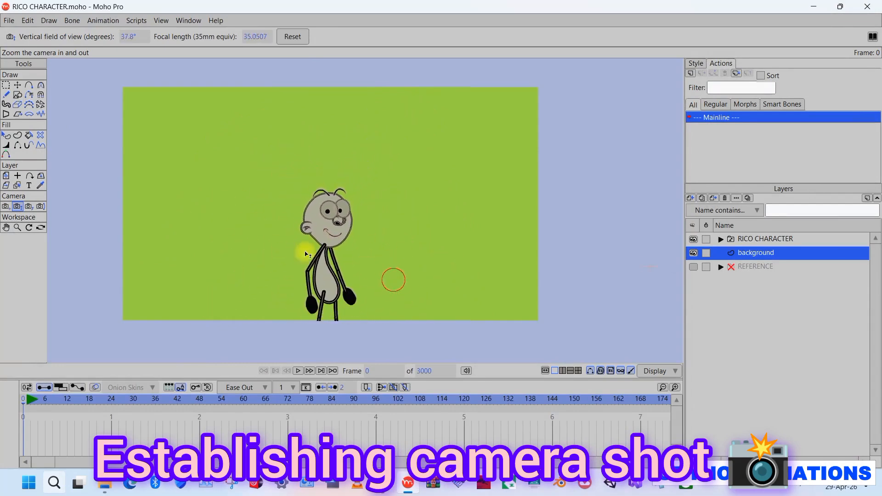
{"action": "left_click_drag", "start_coordinate": [351, 253], "coordinate": [270, 237]}
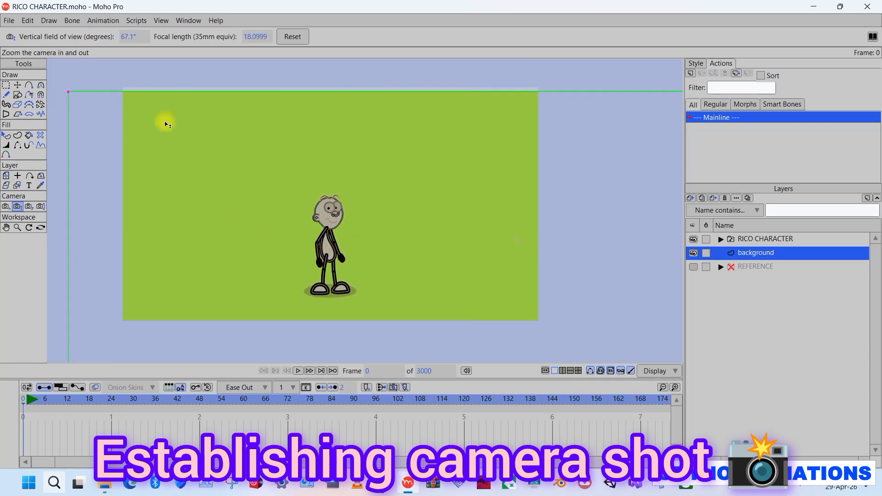
- Draw a small rectangle and a larger one overlapping its top edge on the background layer, above and right of the character
{"action": "left_click", "coordinate": [22, 96]}
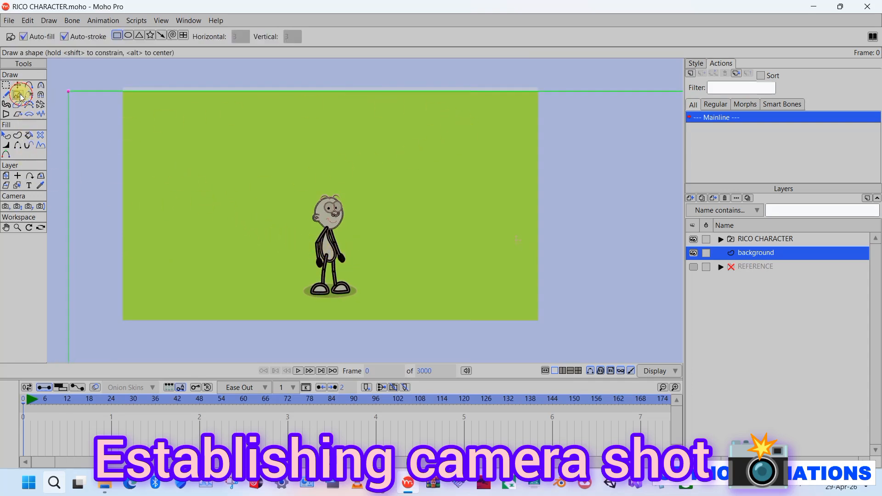
{"action": "left_click_drag", "start_coordinate": [427, 157], "coordinate": [490, 182]}
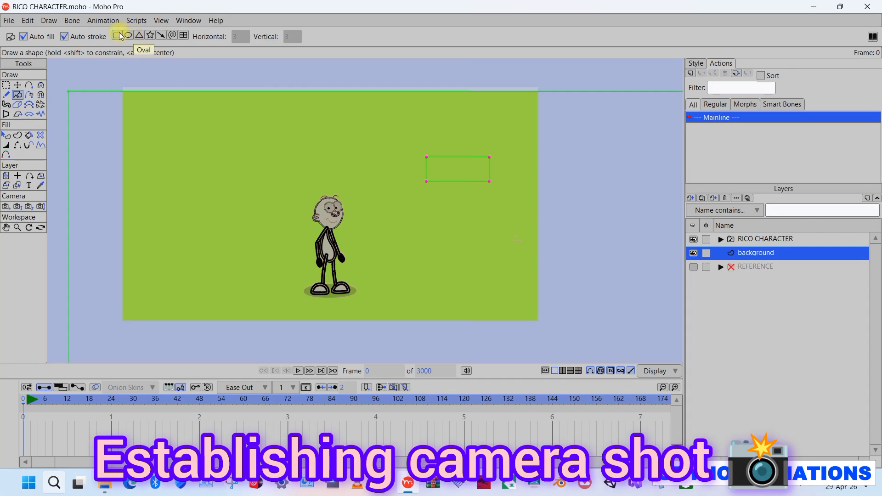
{"action": "mouse_move", "coordinate": [405, 112]}
{"action": "left_mouse_down"}
{"action": "mouse_move", "coordinate": [432, 138]}
{"action": "mouse_move", "coordinate": [502, 163]}
{"action": "left_mouse_up"}
- Move the upper corner points of the larger rectangle inward to shape it into a tapered roof above the small rectangle
{"action": "left_click", "coordinate": [5, 85]}
{"action": "mouse_move", "coordinate": [398, 102]}
{"action": "left_mouse_down"}
{"action": "mouse_move", "coordinate": [520, 128]}
{"action": "mouse_move", "coordinate": [488, 98]}
{"action": "mouse_move", "coordinate": [382, 112]}
{"action": "left_mouse_up"}
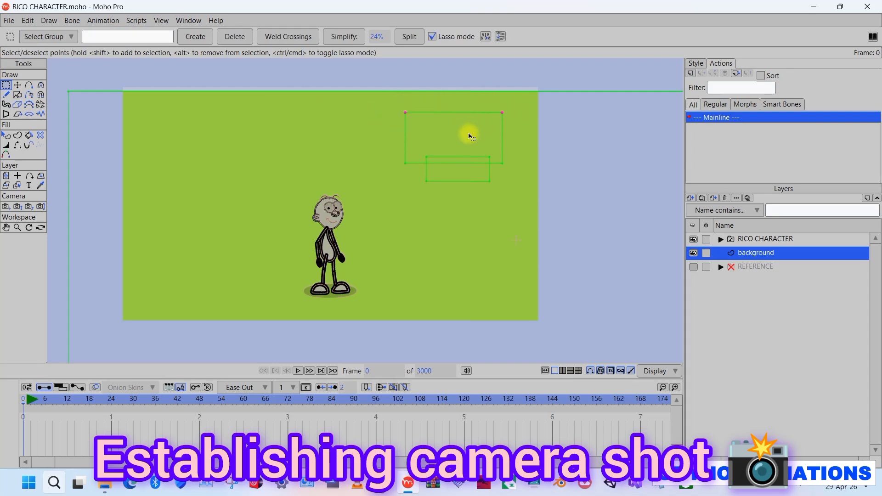
{"action": "key", "text": "t"}
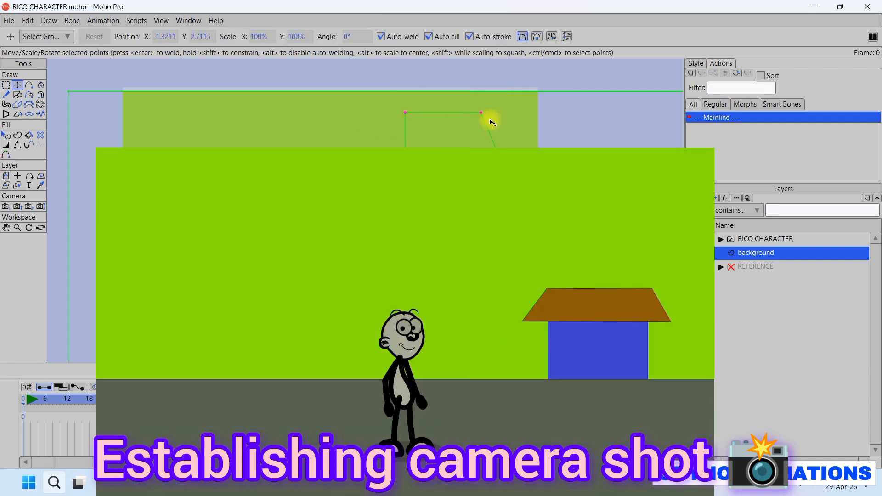
{"action": "left_click", "coordinate": [408, 113]}
{"action": "left_click_drag", "start_coordinate": [411, 114], "coordinate": [461, 117]}
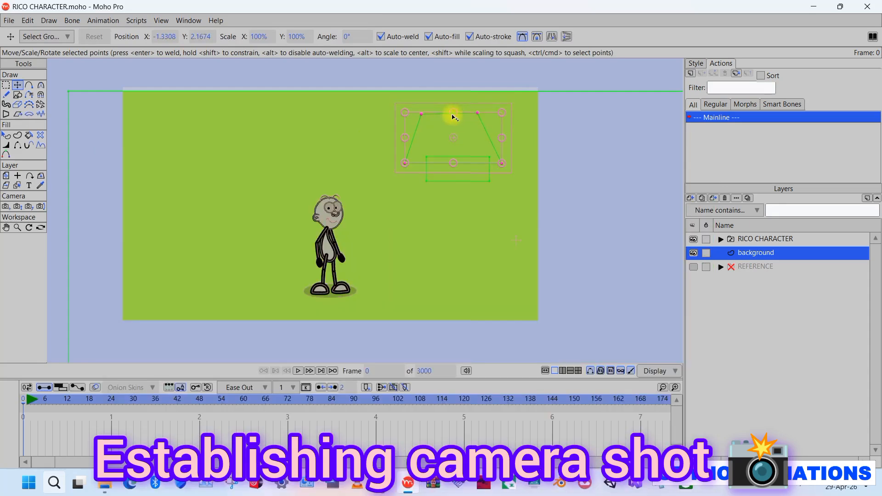
- Fill the ground shape dark grey-green (about 5B644D), the house wall blue and the roof brown
{"action": "left_click", "coordinate": [5, 135]}
{"action": "left_click", "coordinate": [51, 36]}
{"action": "left_click_drag", "start_coordinate": [471, 264], "coordinate": [466, 276]}
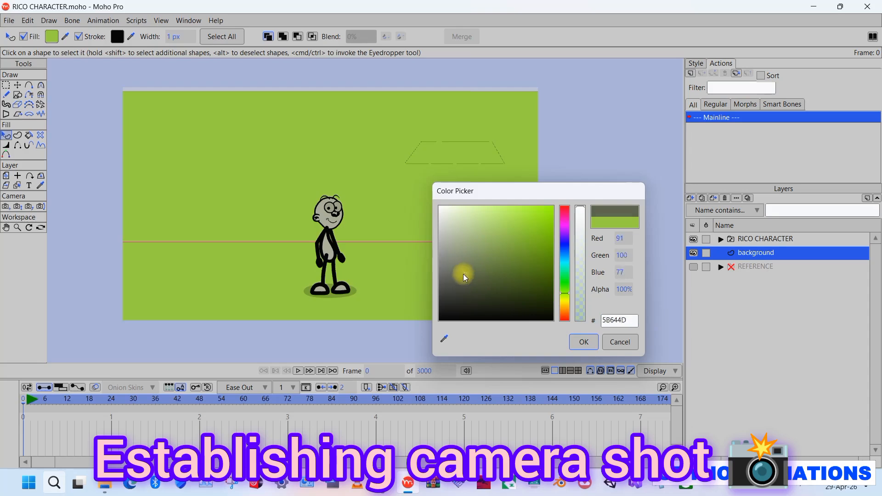
{"action": "left_click", "coordinate": [584, 342]}
{"action": "left_click", "coordinate": [460, 161]}
{"action": "left_click", "coordinate": [431, 151]}
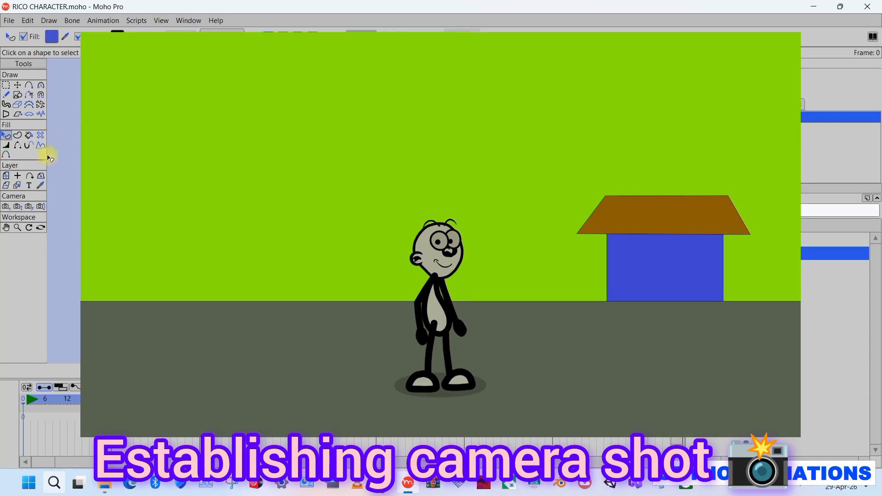
{"action": "left_click", "coordinate": [17, 85]}
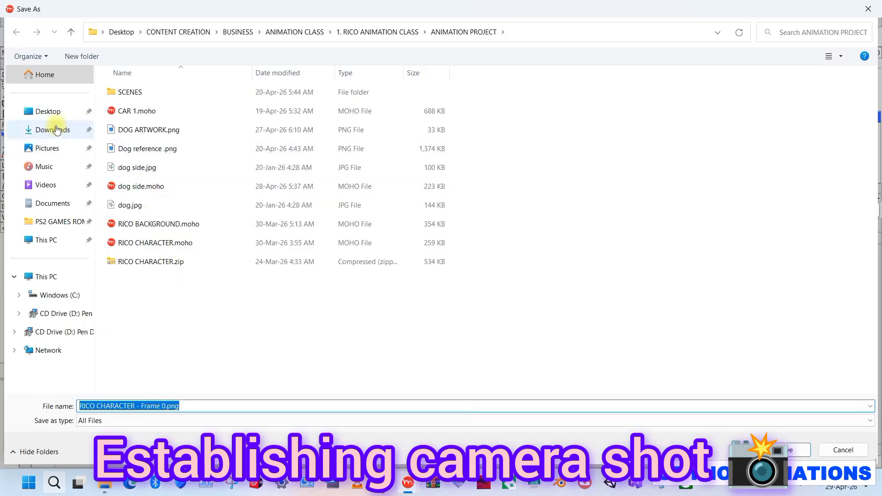
- Save the rendered frame 0 as a PNG in Downloads, named after the establishing shot
{"action": "left_click", "coordinate": [51, 129]}
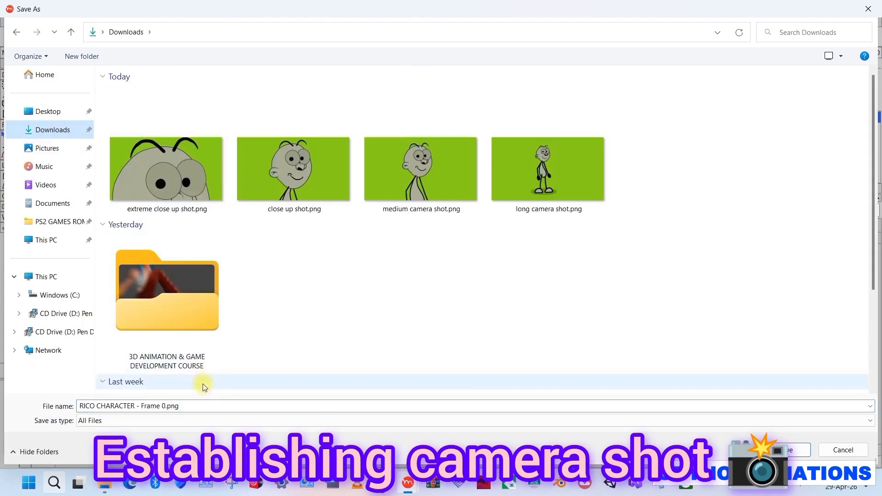
{"action": "left_click", "coordinate": [197, 406]}
{"action": "type", "text": "ex"}
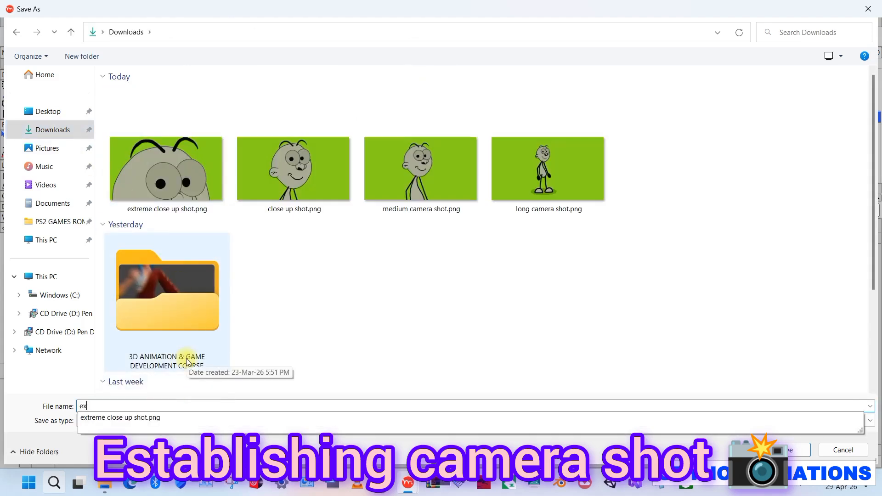
{"action": "key", "text": "BackSpace"}
{"action": "type", "text": "stabl"}
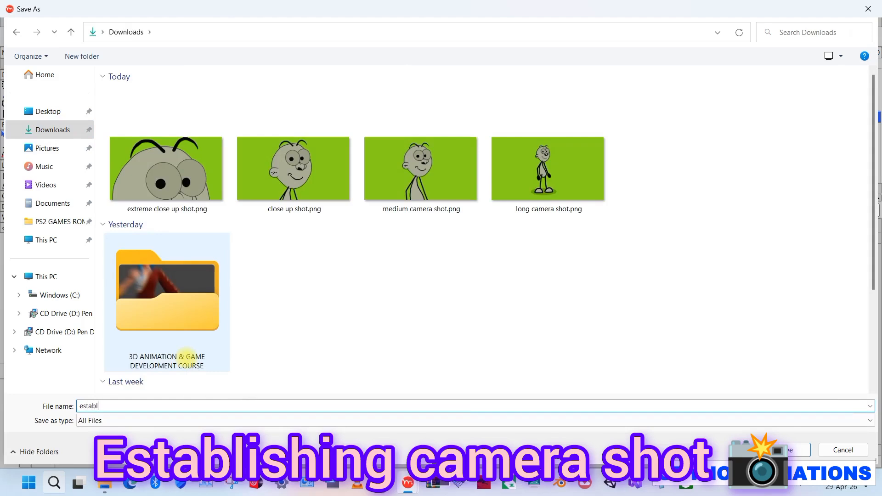
{"action": "type", "text": "i"}
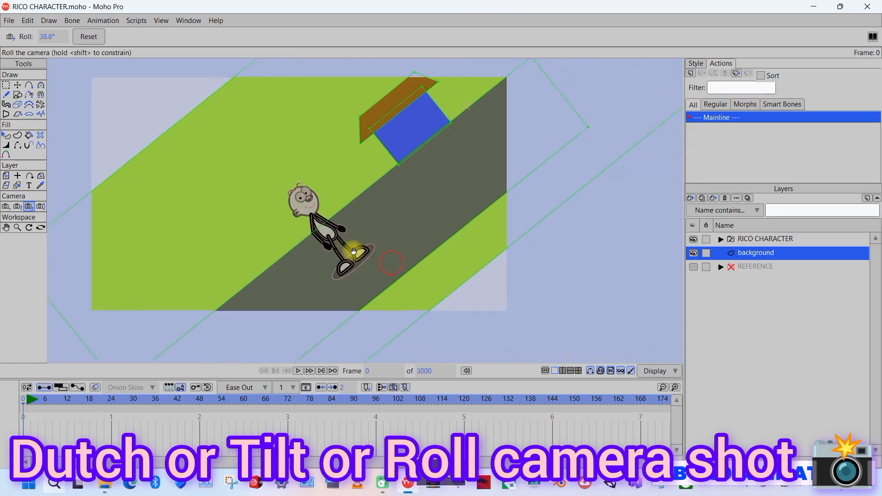
- Reframe the Dutch-angle shot by tracking and zooming the camera in on the full tilted character, with a gentler roll
{"action": "left_click_drag", "start_coordinate": [388, 262], "coordinate": [228, 248]}
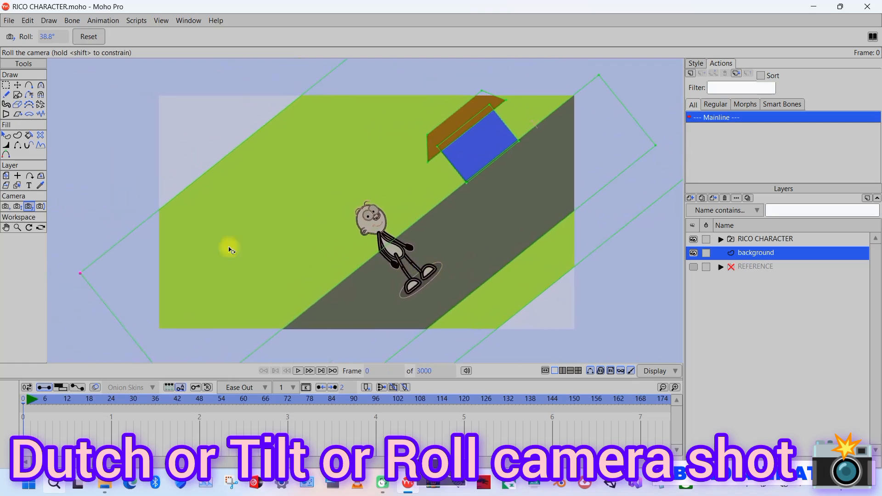
{"action": "left_click", "coordinate": [6, 206]}
{"action": "mouse_move", "coordinate": [404, 254]}
{"action": "left_mouse_down"}
{"action": "mouse_move", "coordinate": [346, 246]}
{"action": "mouse_move", "coordinate": [363, 247]}
{"action": "left_mouse_up"}
{"action": "left_click", "coordinate": [8, 137]}
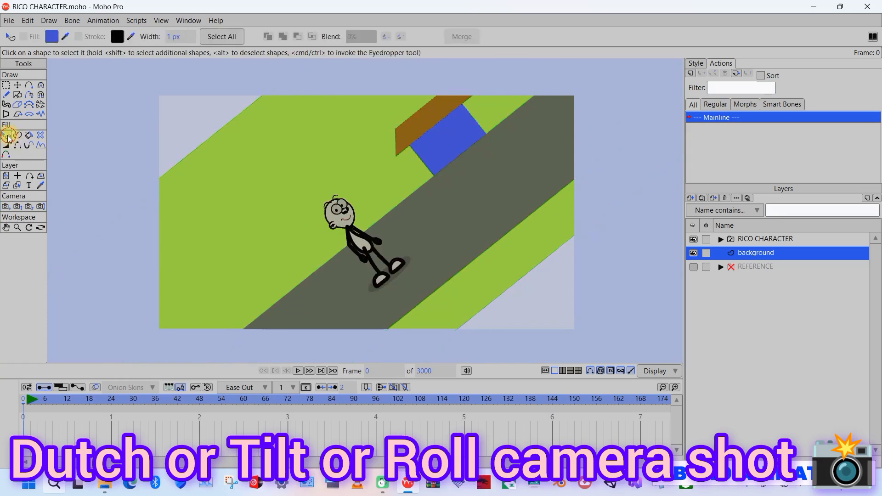
{"action": "left_click", "coordinate": [430, 131]}
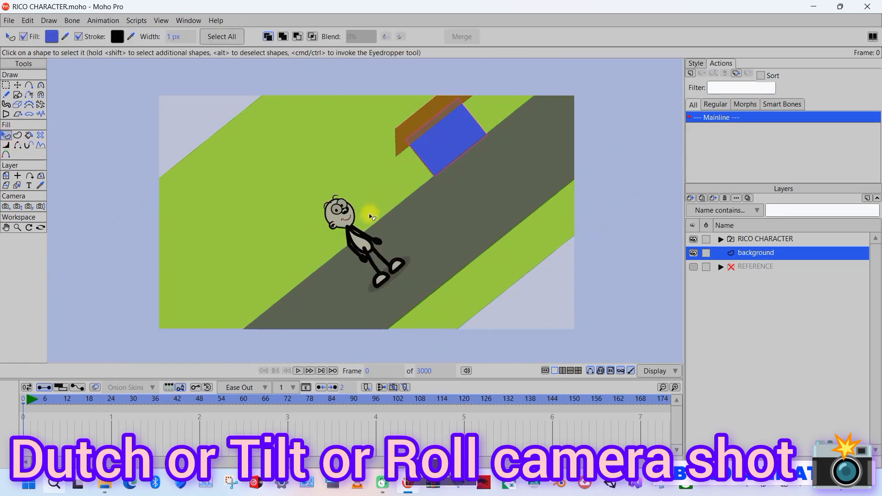
{"action": "left_click", "coordinate": [22, 210]}
{"action": "left_click_drag", "start_coordinate": [172, 209], "coordinate": [485, 312]}
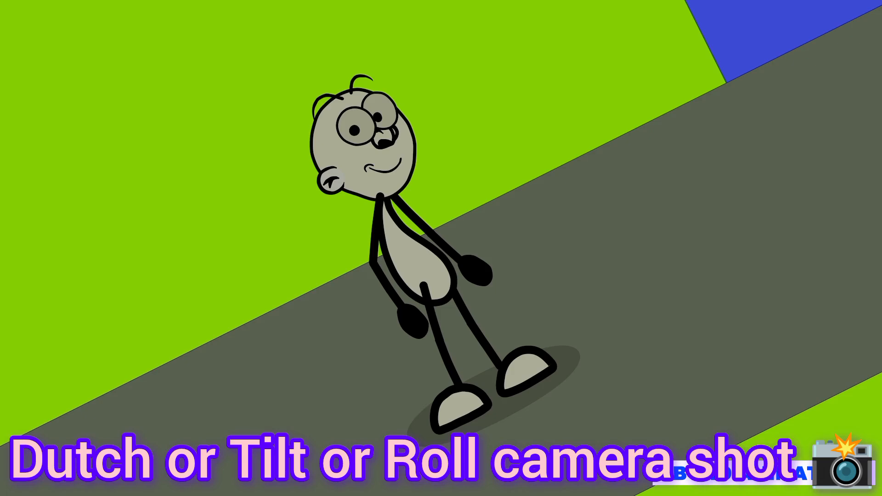